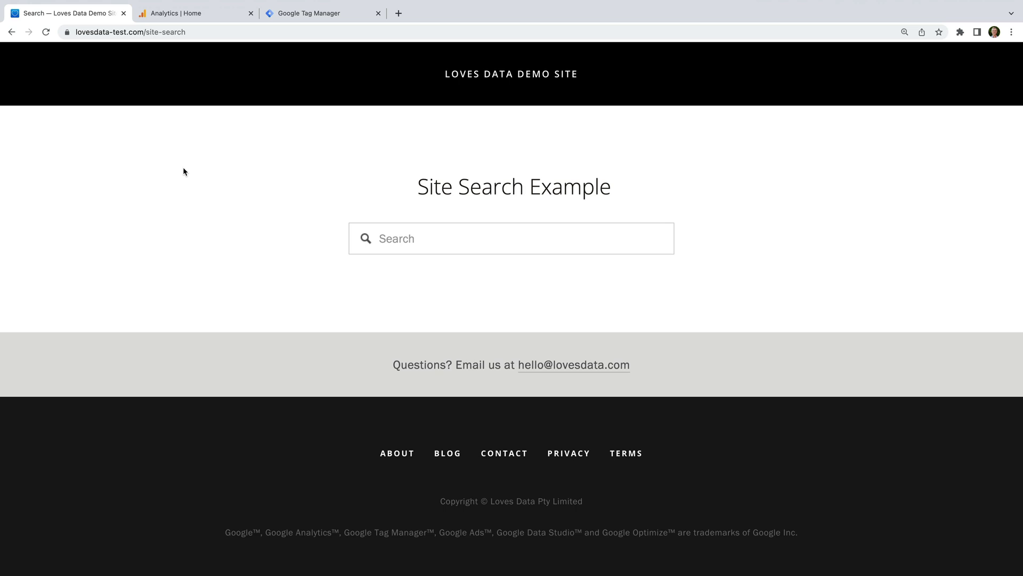
# - Search the Loves Data demo site for "contact"
pyautogui.click(414, 244)
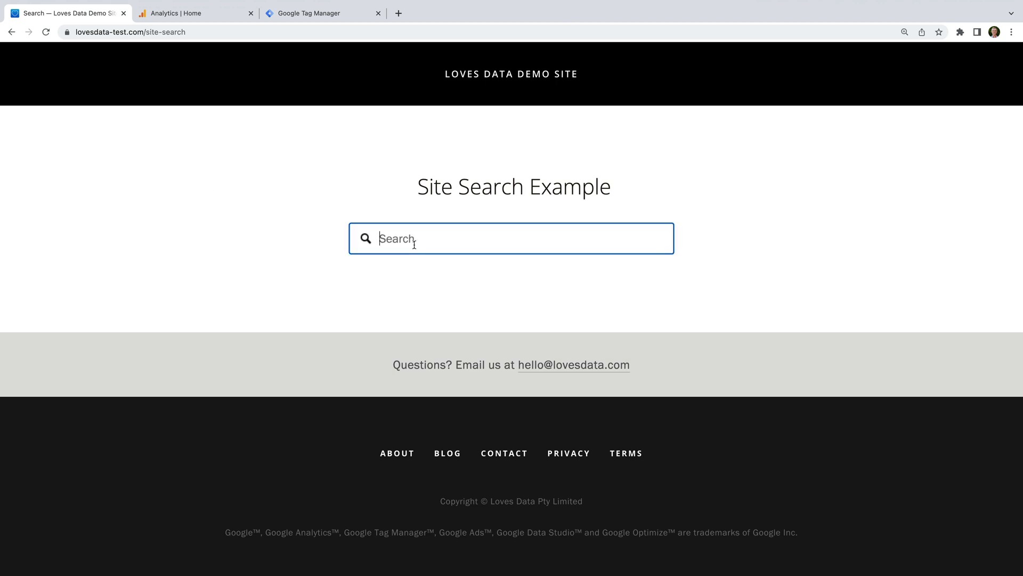
pyautogui.write('contact')
pyautogui.press('Return')
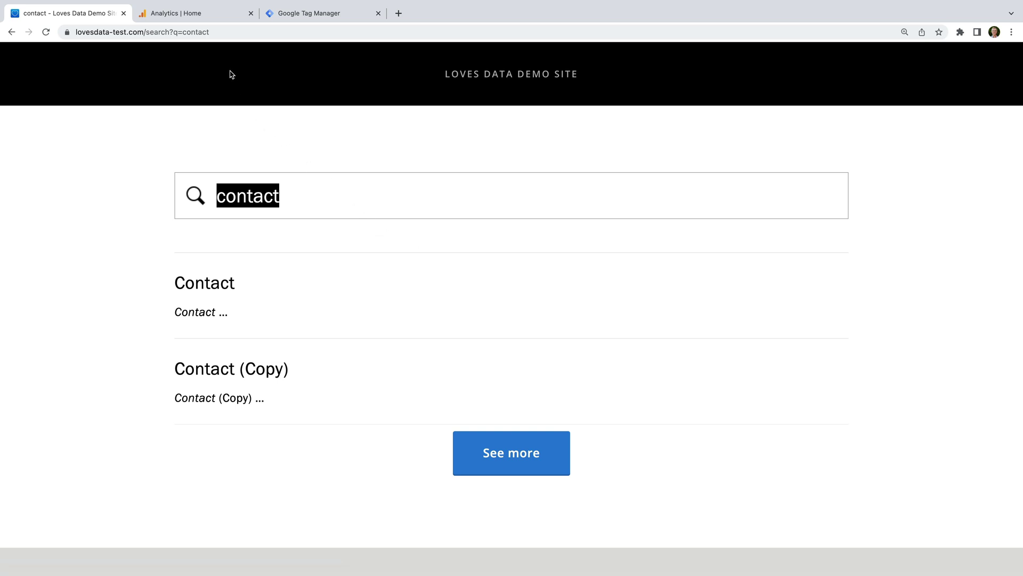
# - Change the q query parameter in the search results page's URL to "email" and load the page
pyautogui.click(219, 32)
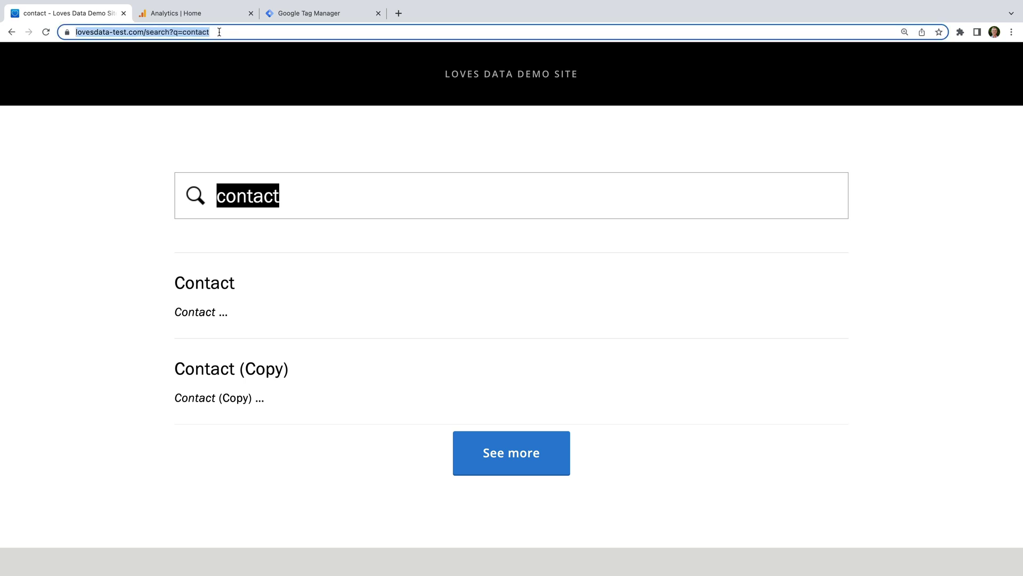
pyautogui.click(219, 32)
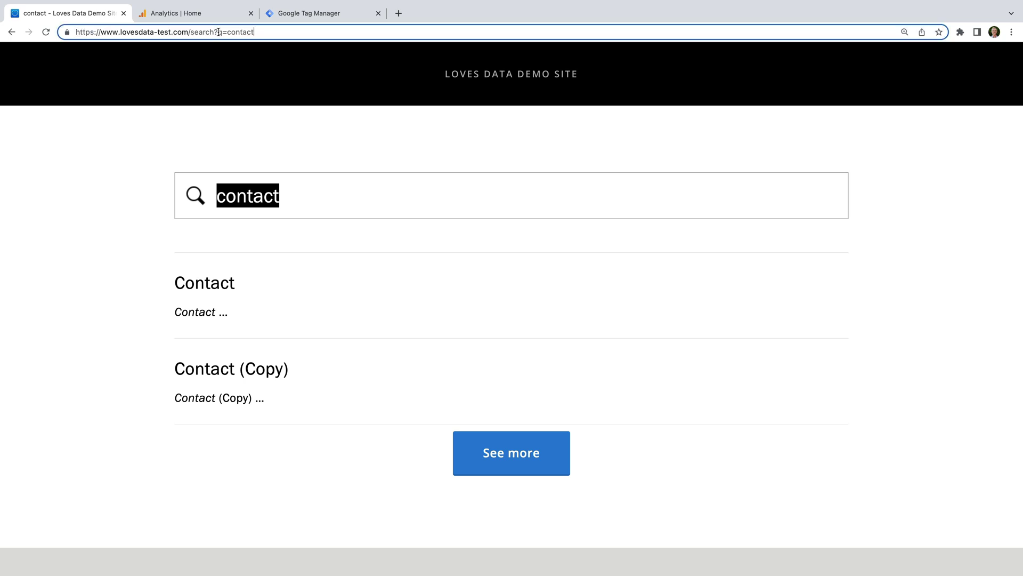
pyautogui.moveTo(217, 32); pyautogui.dragTo(222, 32)
pyautogui.moveTo(227, 32); pyautogui.dragTo(268, 32)
pyautogui.write('email')
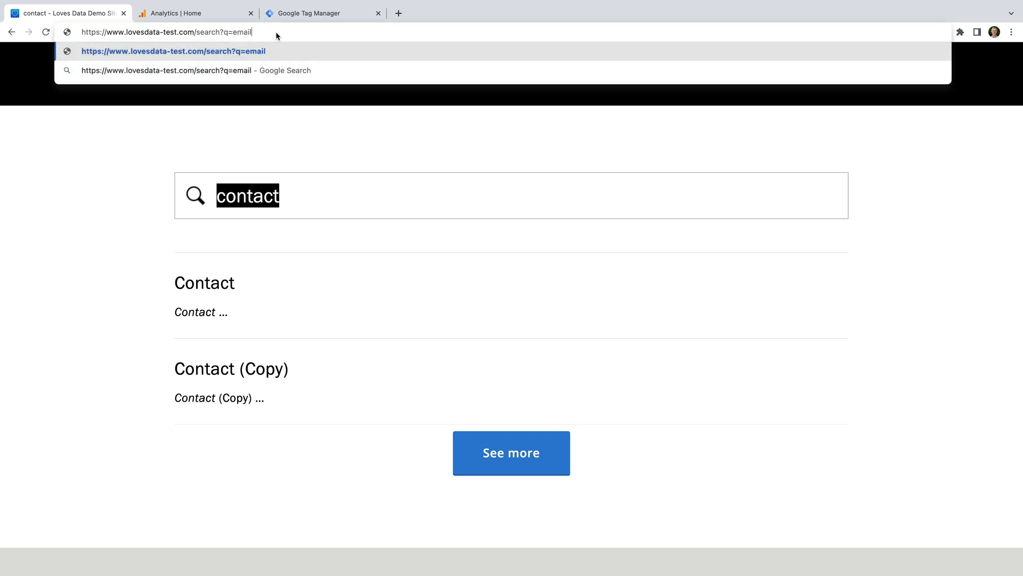
pyautogui.press('Return')
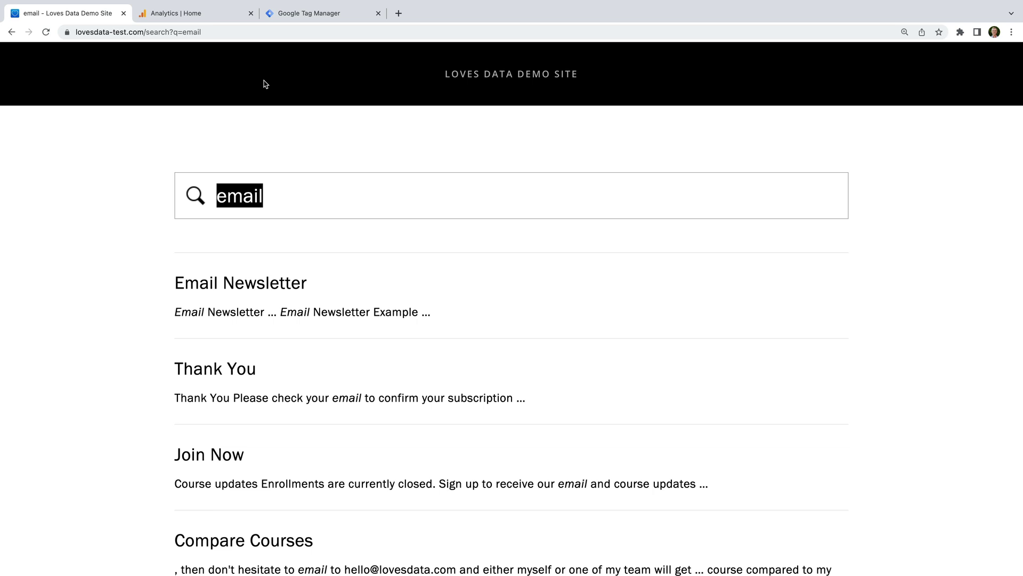
# - Switch to Google Analytics and open the enhanced measurement settings of the Loves Data Demo web data stream
pyautogui.click(218, 15)
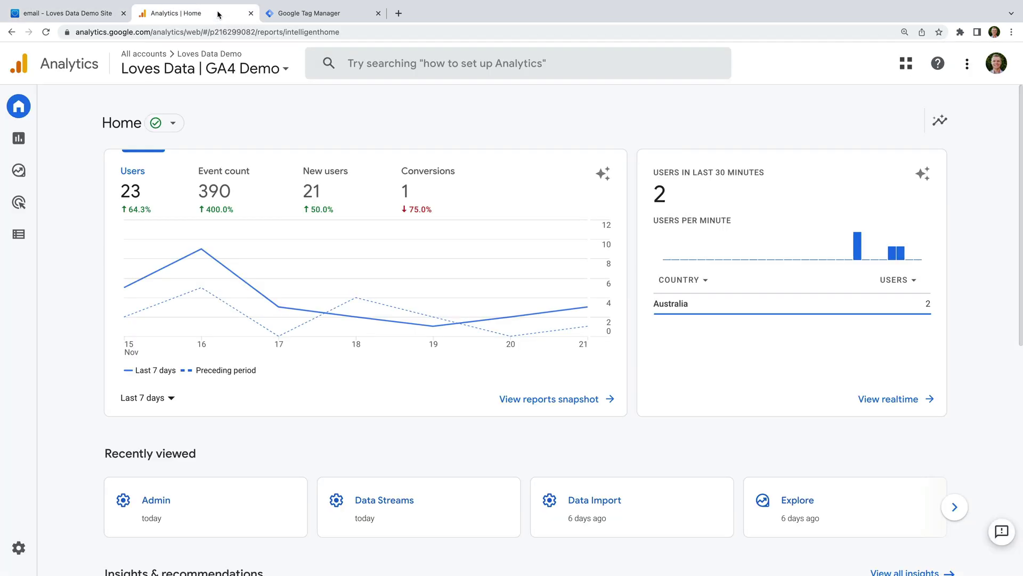
pyautogui.moveTo(24, 372)
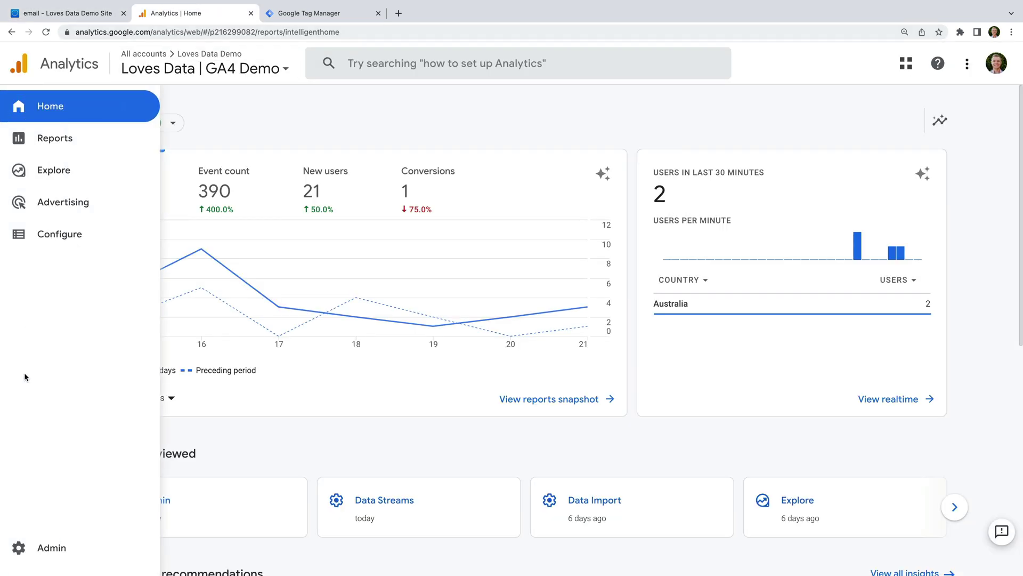
pyautogui.click(71, 547)
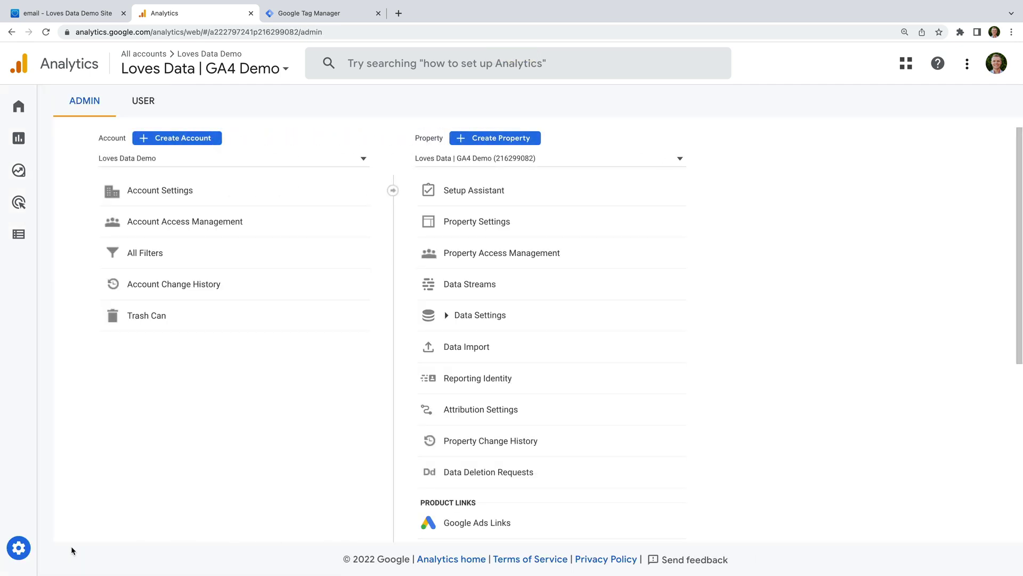
pyautogui.click(471, 292)
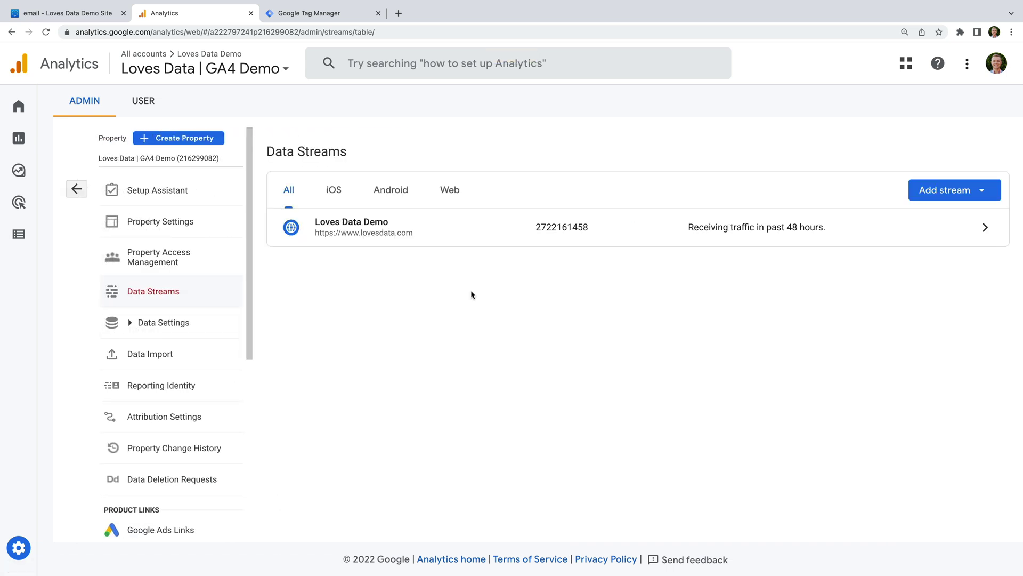
pyautogui.click(418, 237)
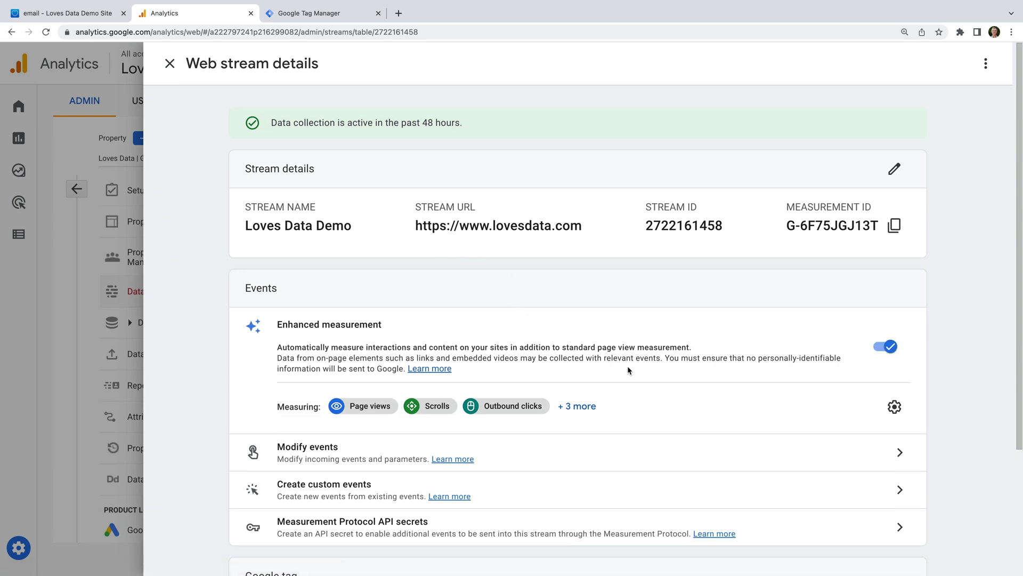
pyautogui.click(895, 407)
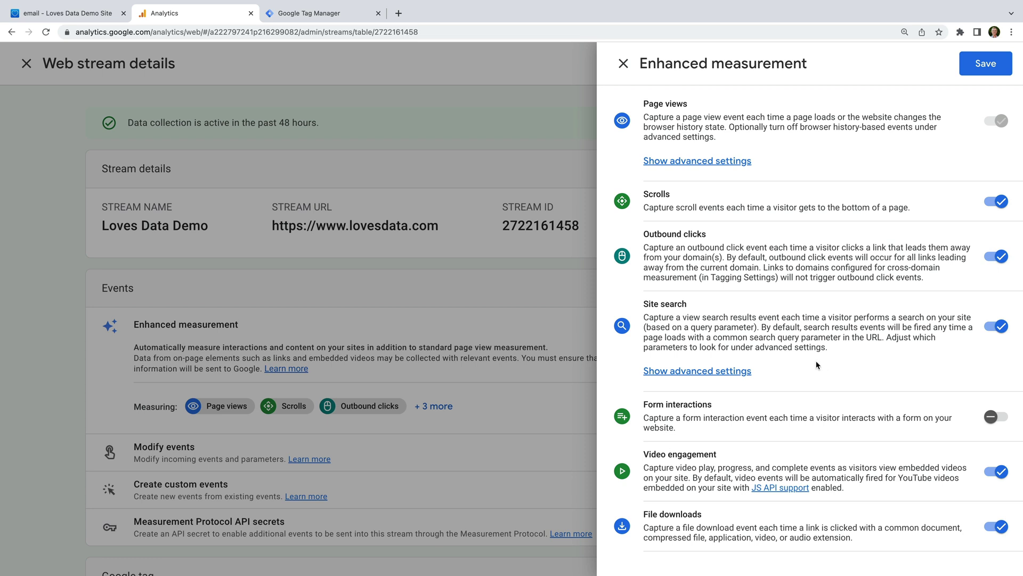
# - Append "term" to the site search's comma-separated search term query parameters and save the enhanced measurement settings
pyautogui.click(673, 377)
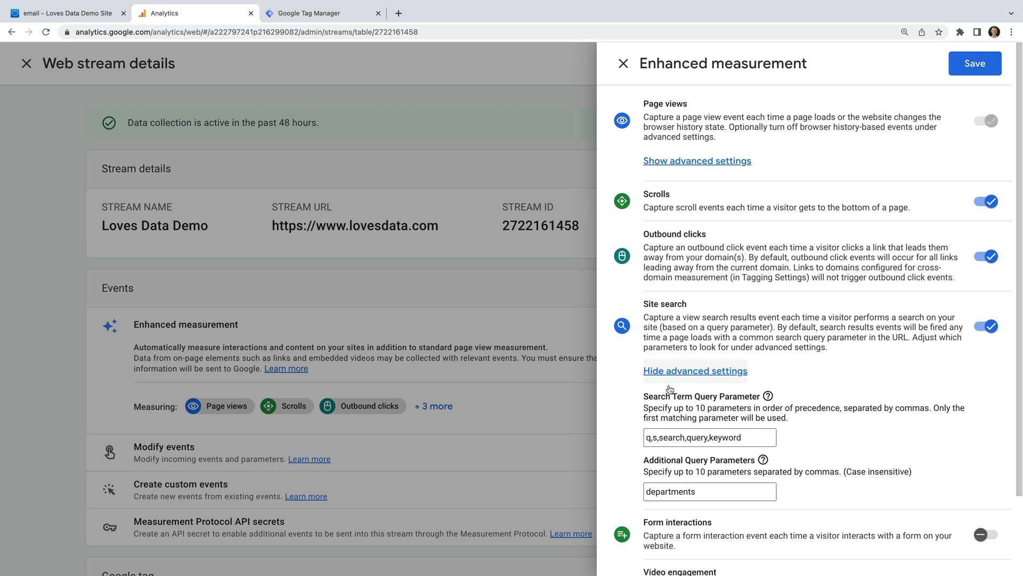
pyautogui.tripleClick(651, 435)
pyautogui.scroll(1, 652, 434)
pyautogui.click(680, 435)
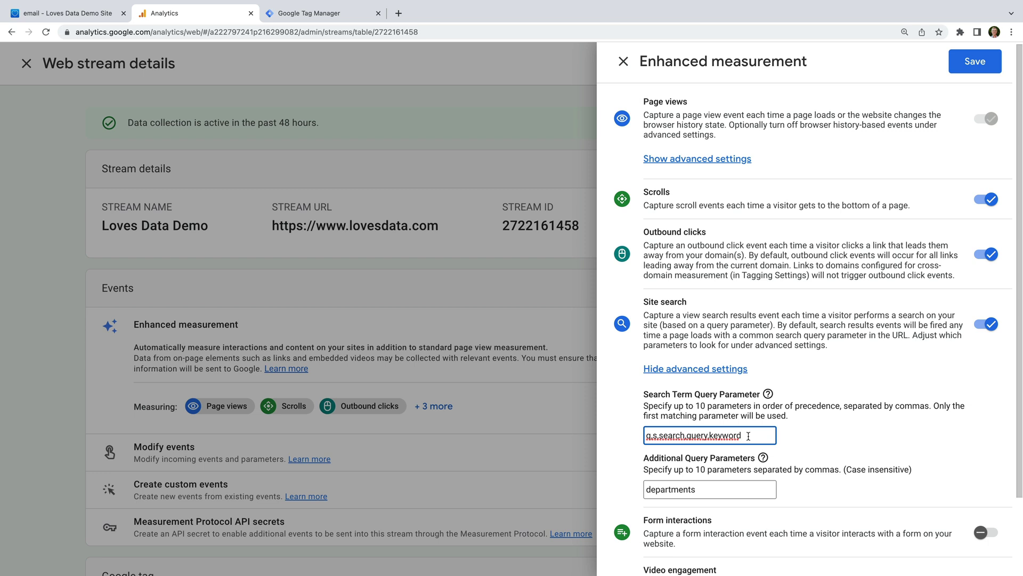
pyautogui.write(',term')
pyautogui.click(962, 64)
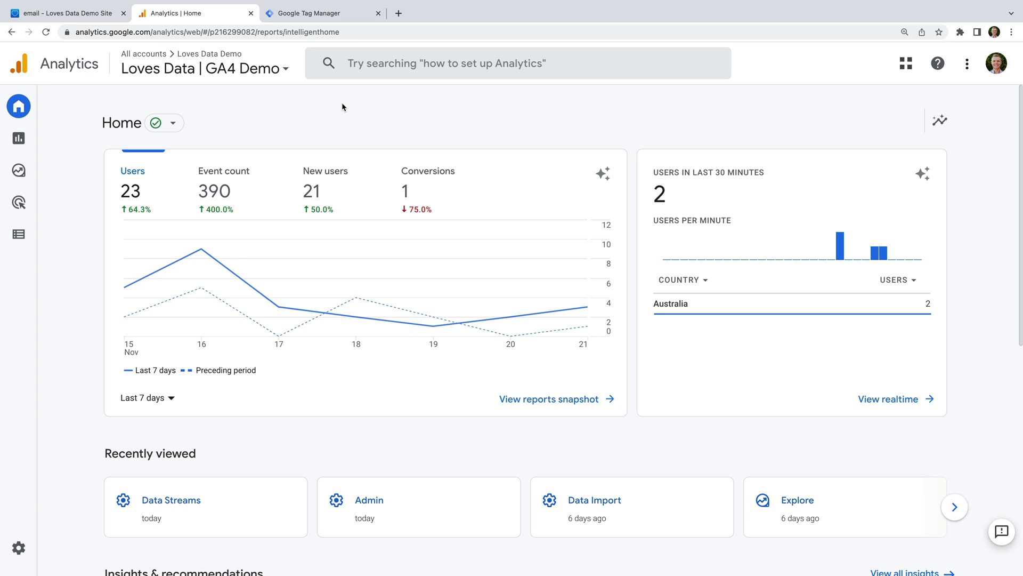
# - Switch to Google Tag Manager and create a RegEx Table variable named "Site Search Term" with {{Page Path}} as its input variable
pyautogui.click(327, 18)
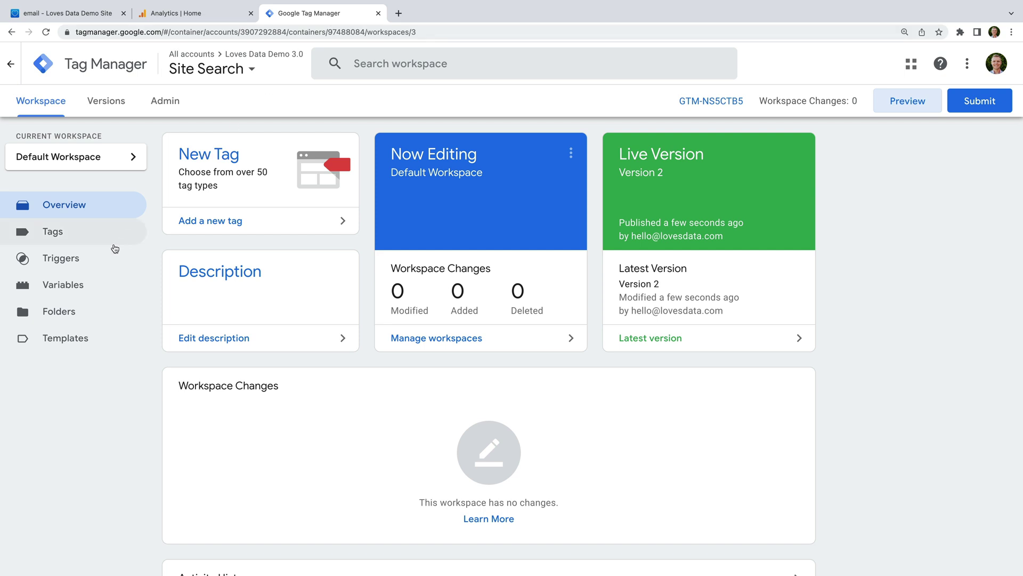
pyautogui.click(81, 283)
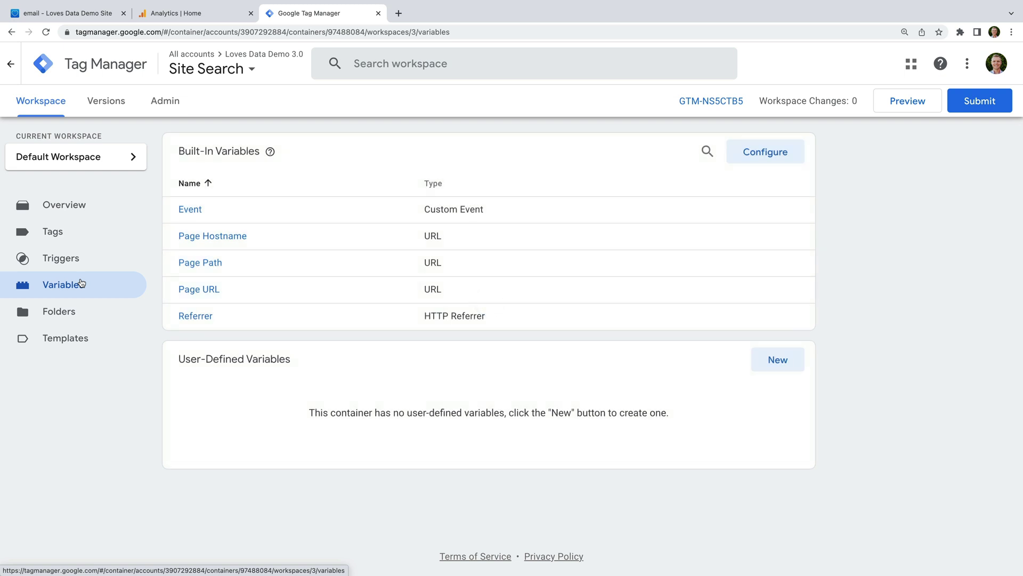
pyautogui.click(769, 368)
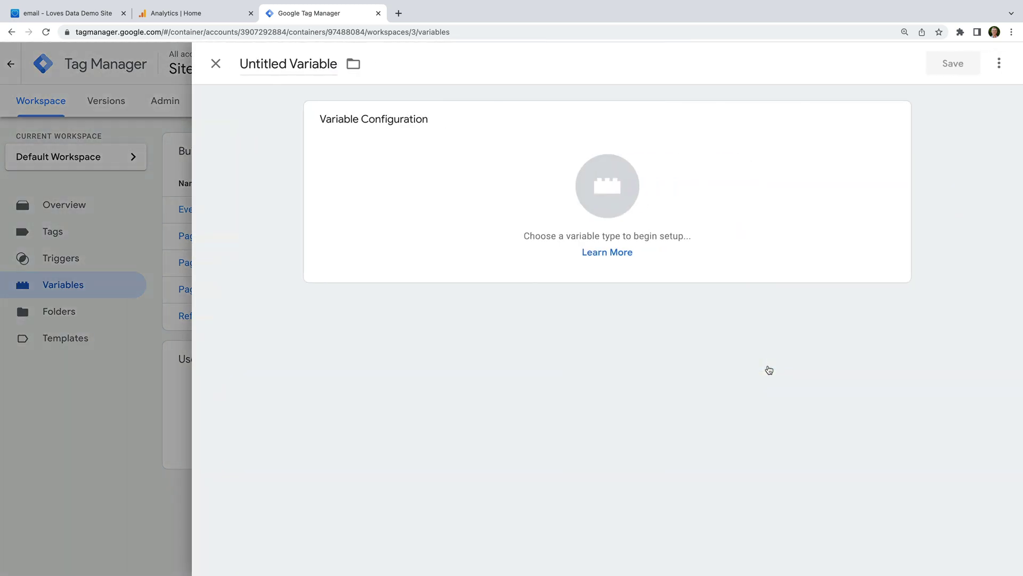
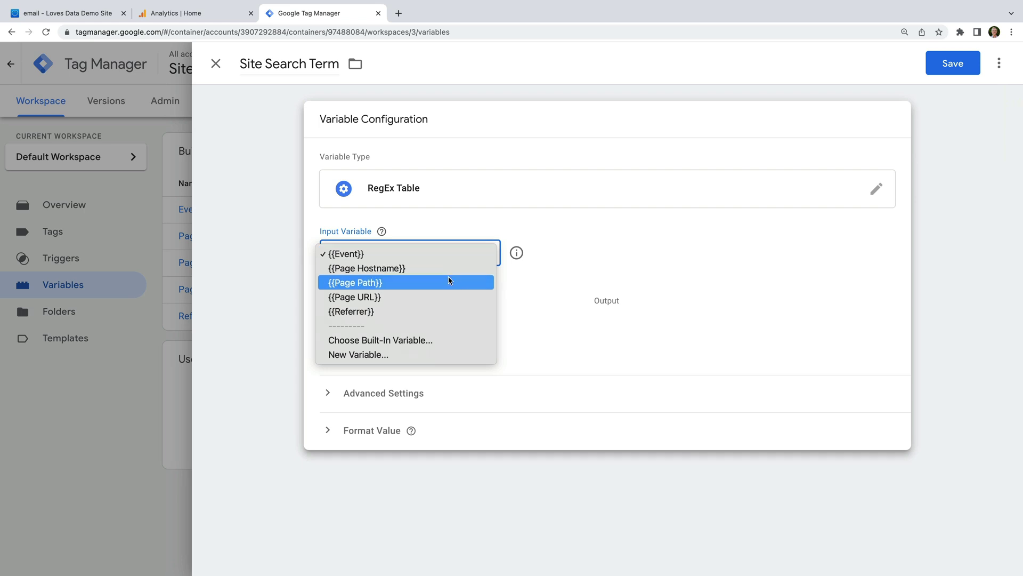
pyautogui.click(442, 282)
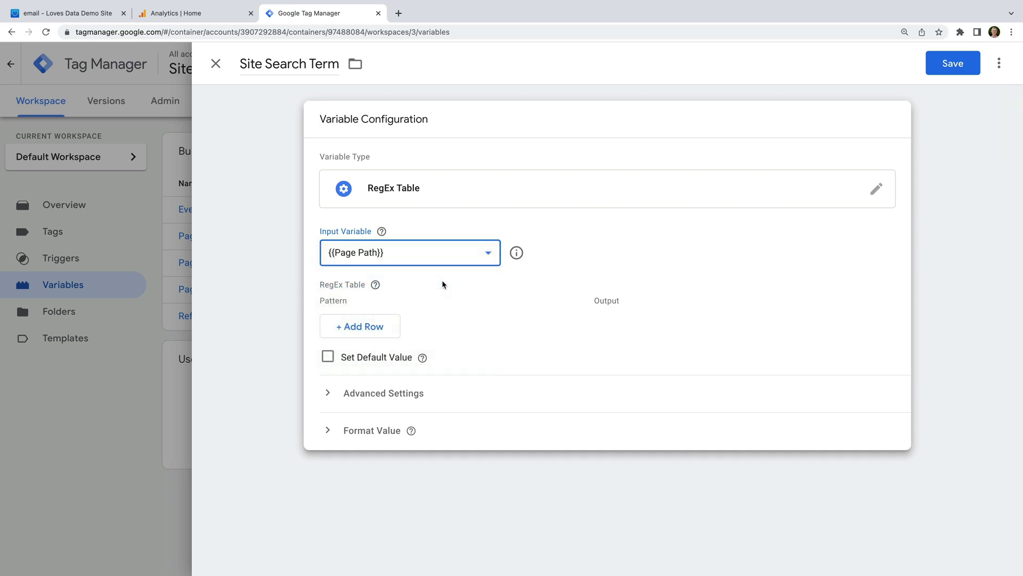
# - Add a RegEx Table row with pattern ^/index/search/(.*) and output $1, and save the variable
pyautogui.click(388, 330)
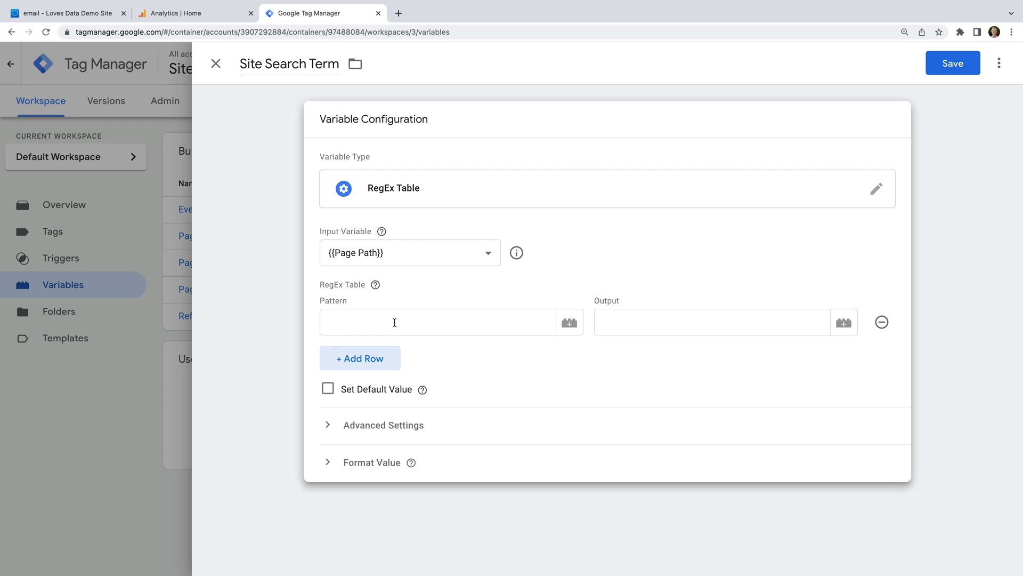
pyautogui.click(394, 322)
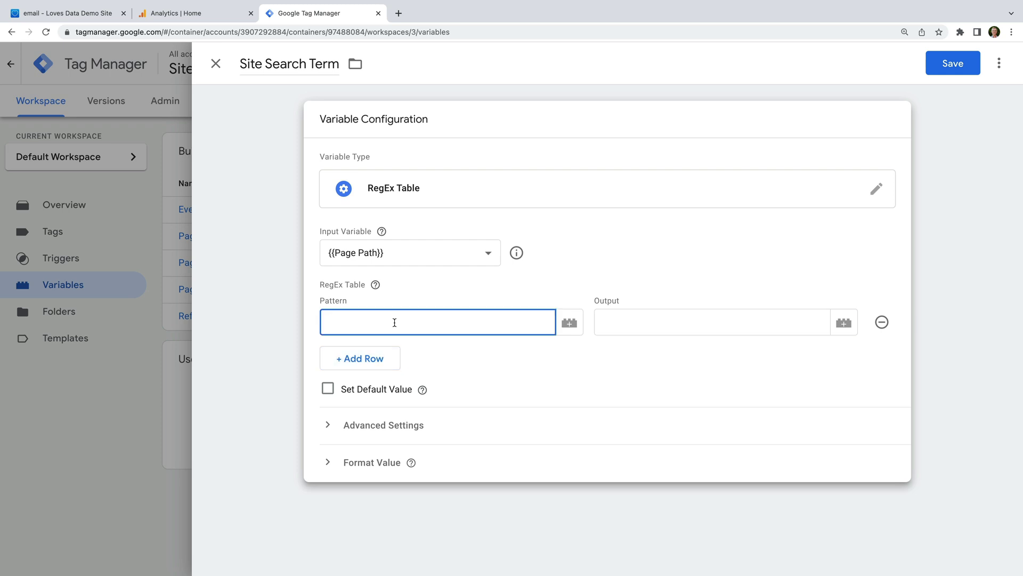
pyautogui.write('^/index/search/(.*)')
pyautogui.click(665, 328)
pyautogui.write('$1')
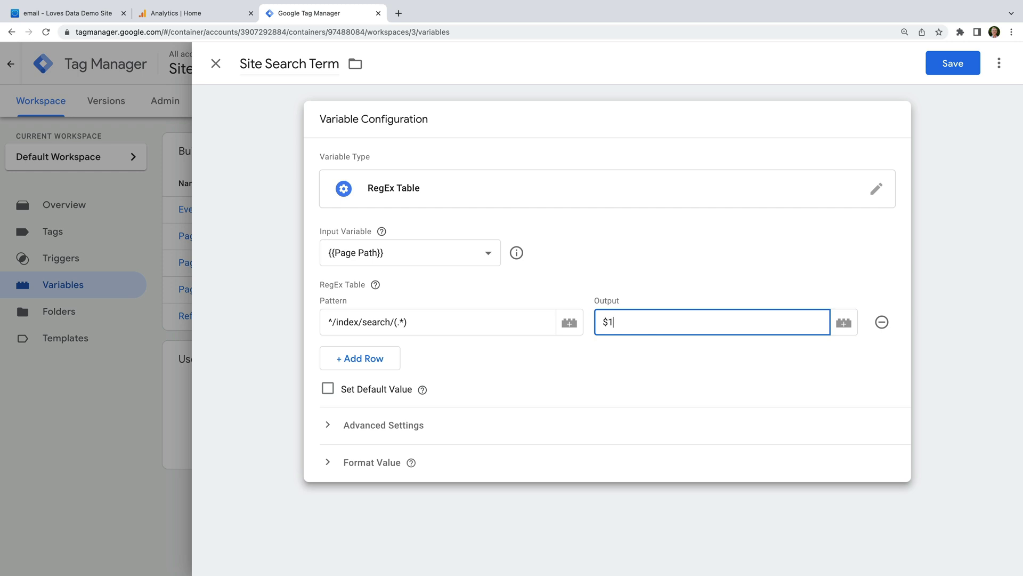
pyautogui.click(660, 343)
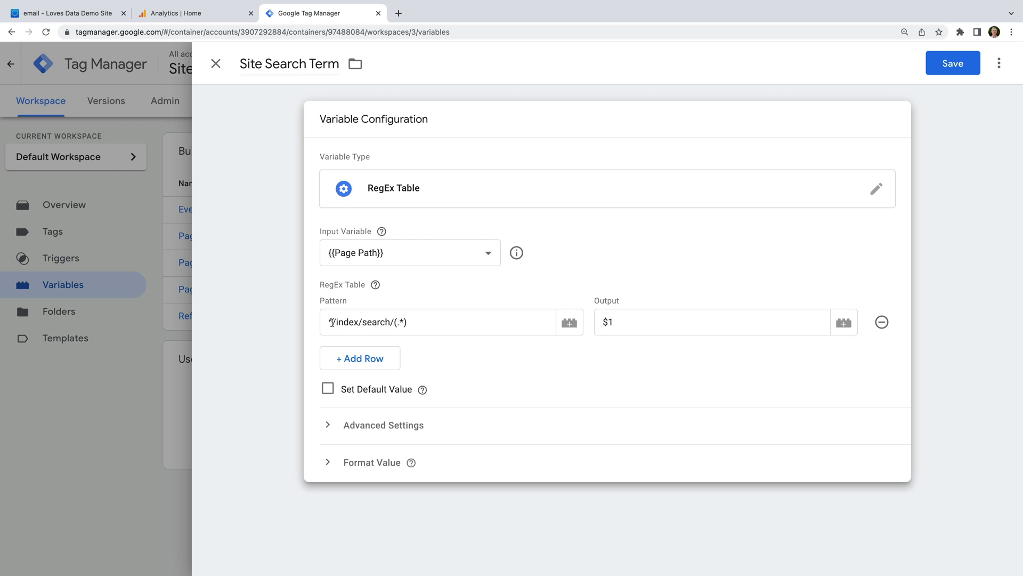
pyautogui.moveTo(394, 321); pyautogui.dragTo(410, 322)
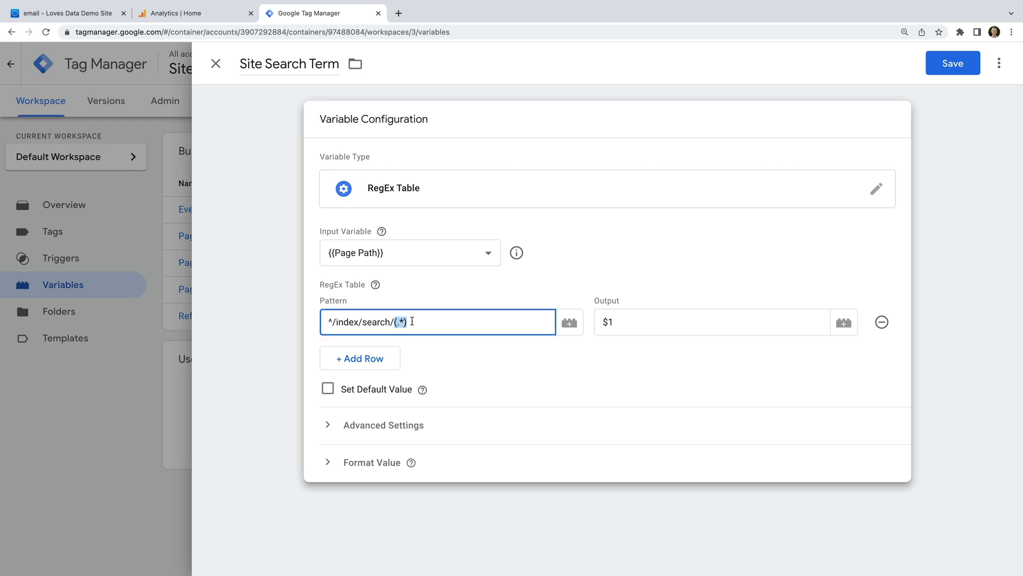
pyautogui.doubleClick(608, 322)
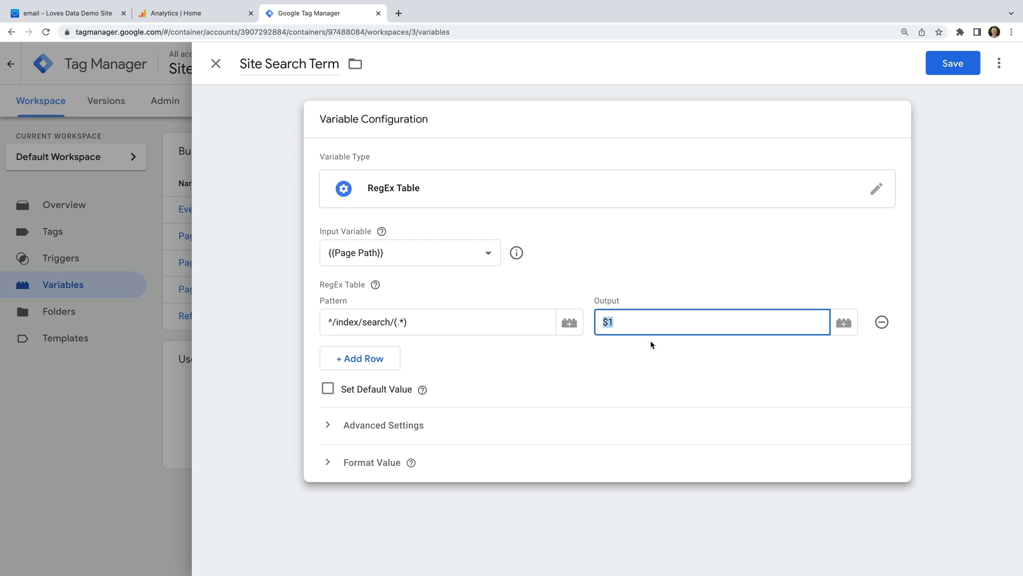
pyautogui.click(944, 74)
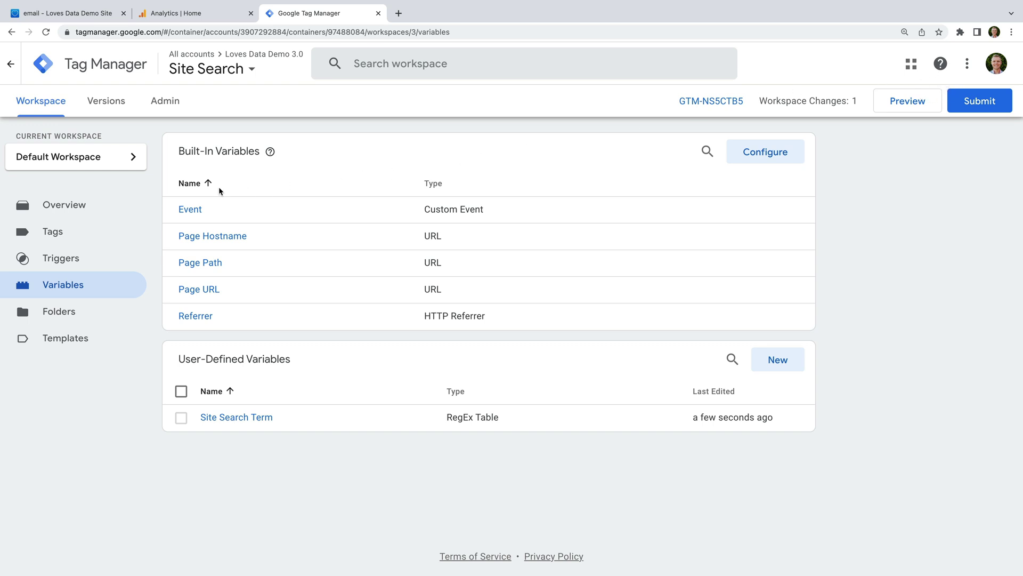
# - Create a new tag named "Google Analytics | GA4 | Site Search" with the Google Analytics: GA4 Event tag type
pyautogui.click(73, 231)
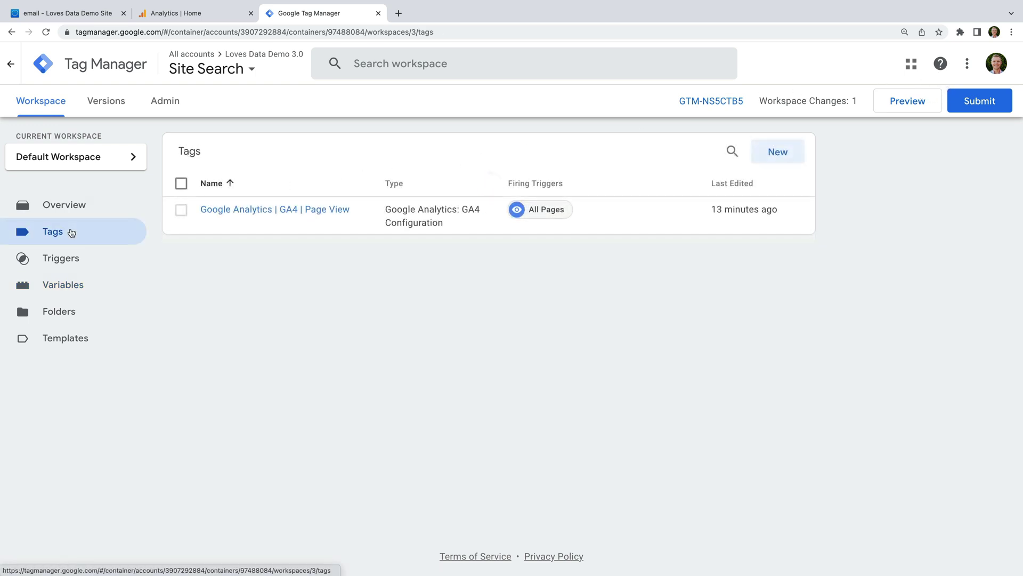
pyautogui.click(763, 151)
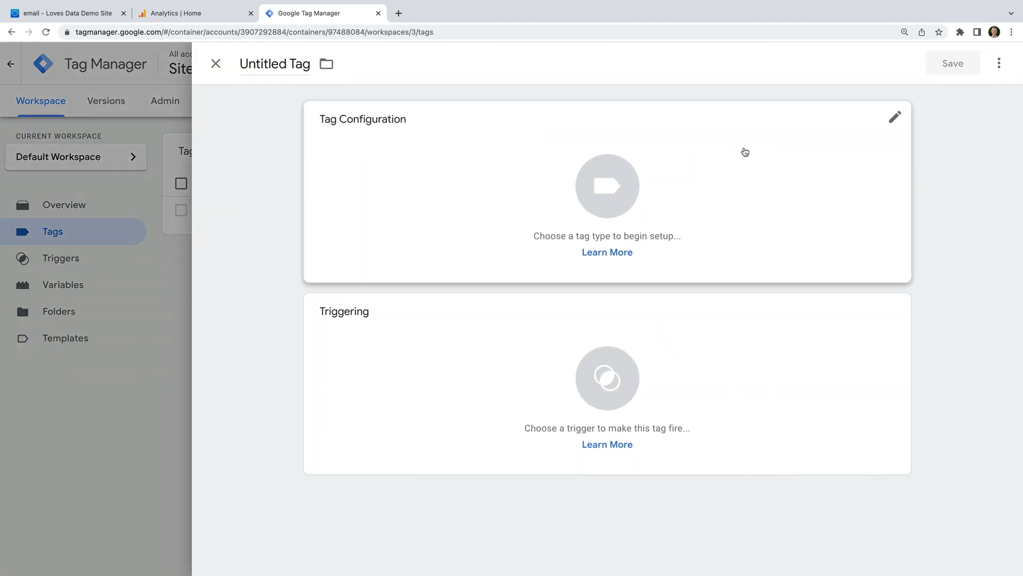
pyautogui.click(294, 67)
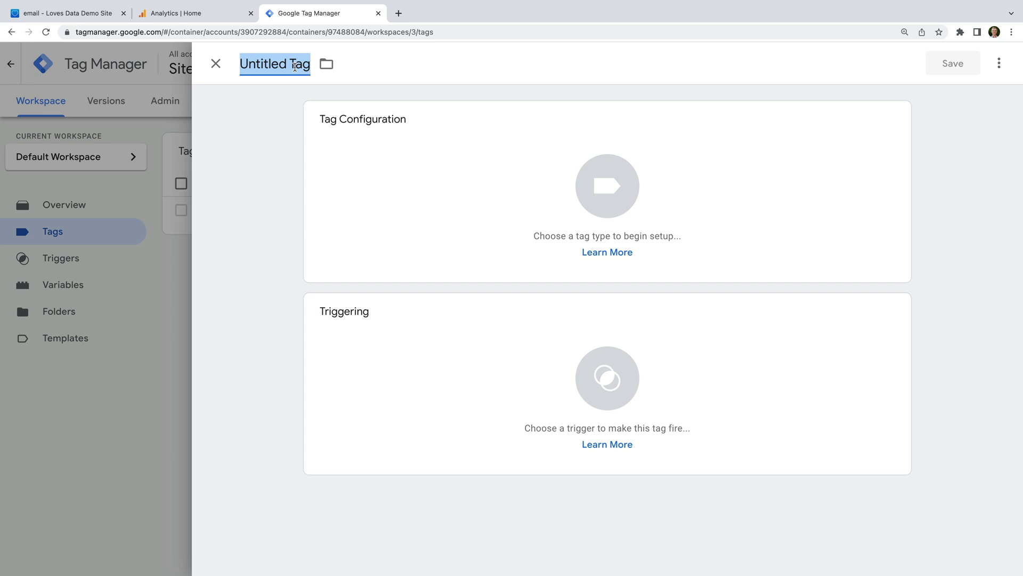
pyautogui.write('Google Analytics')
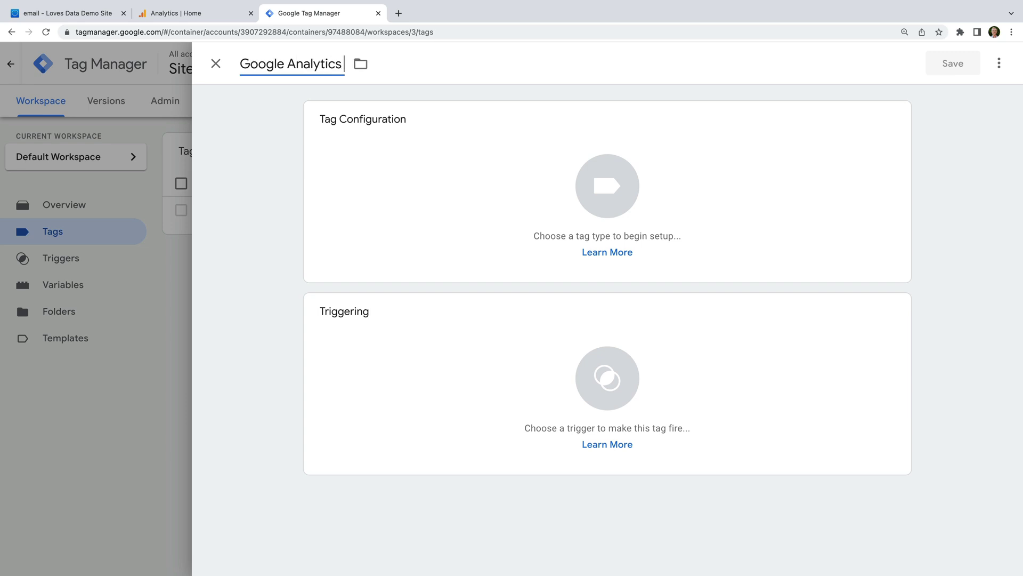
pyautogui.write(' | GA4 | Site Search')
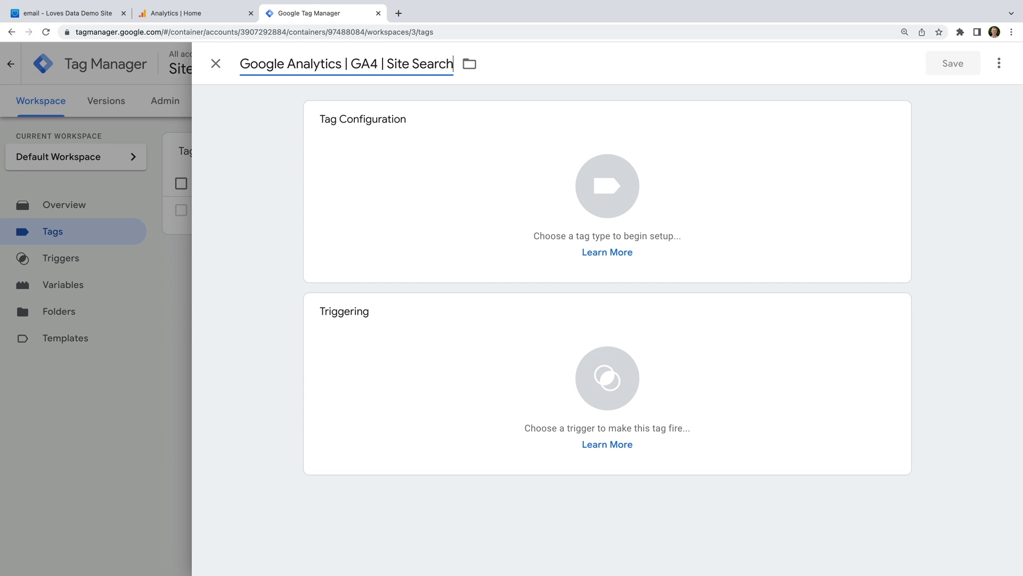
pyautogui.click(276, 109)
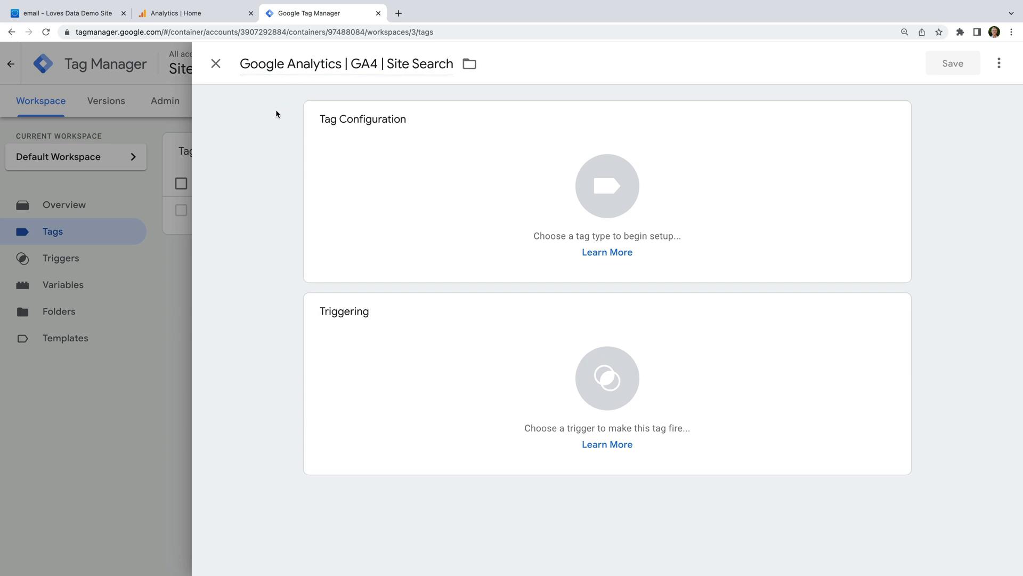
pyautogui.click(471, 141)
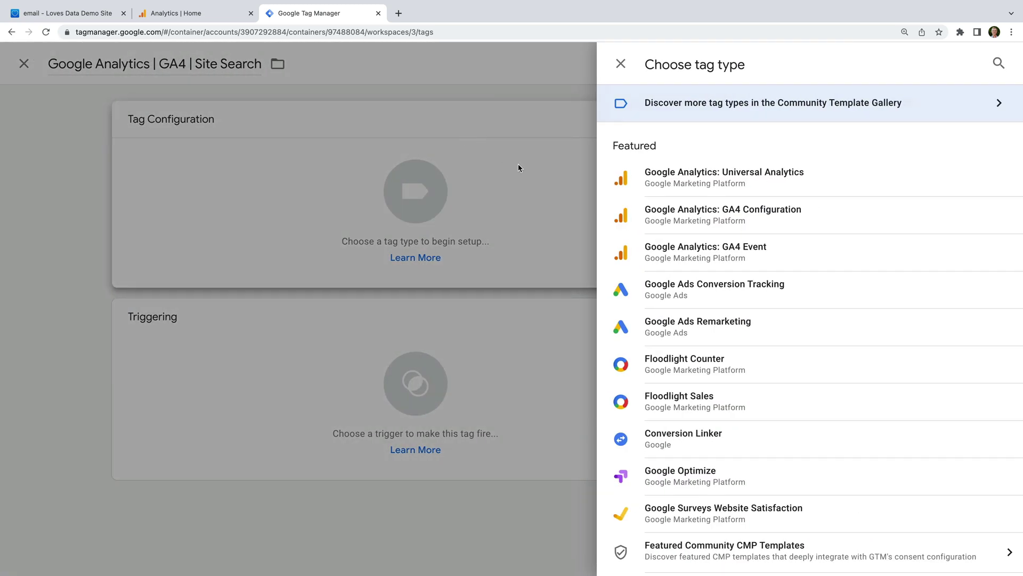
pyautogui.click(757, 254)
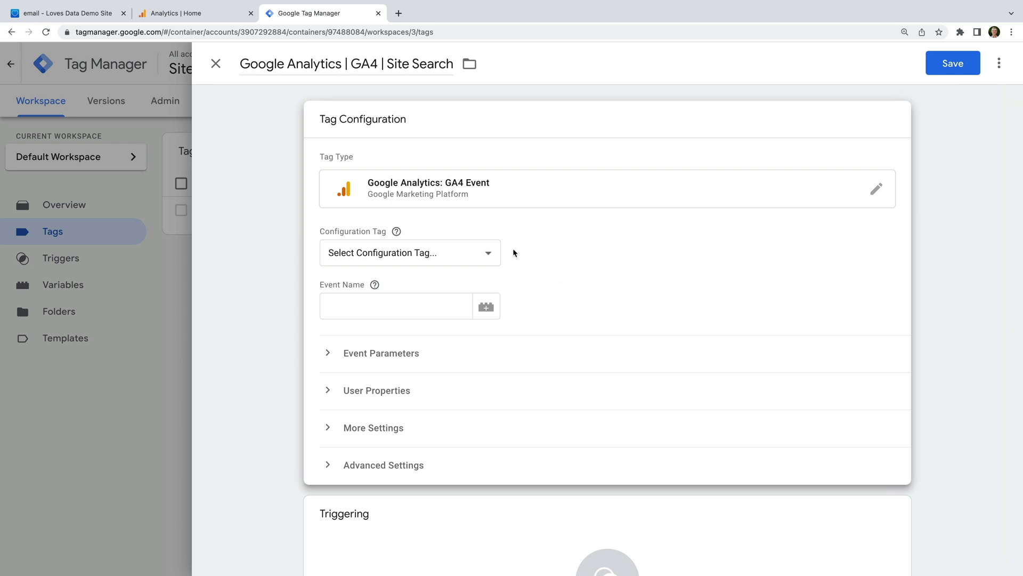
# - Set the tag's configuration tag to "Google Analytics | GA4 | Page View" and its event name to view_search_results
pyautogui.click(486, 251)
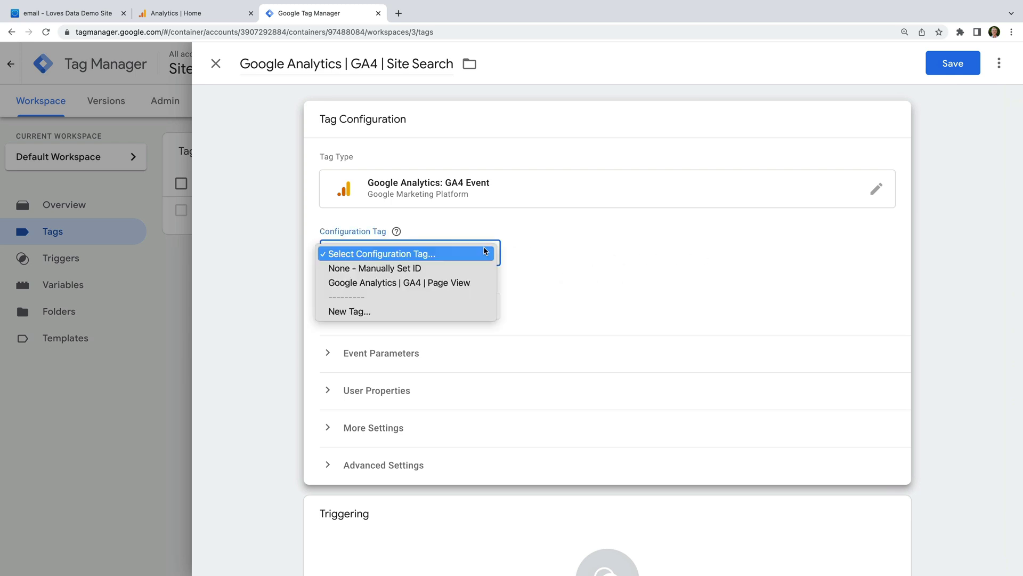
pyautogui.click(463, 287)
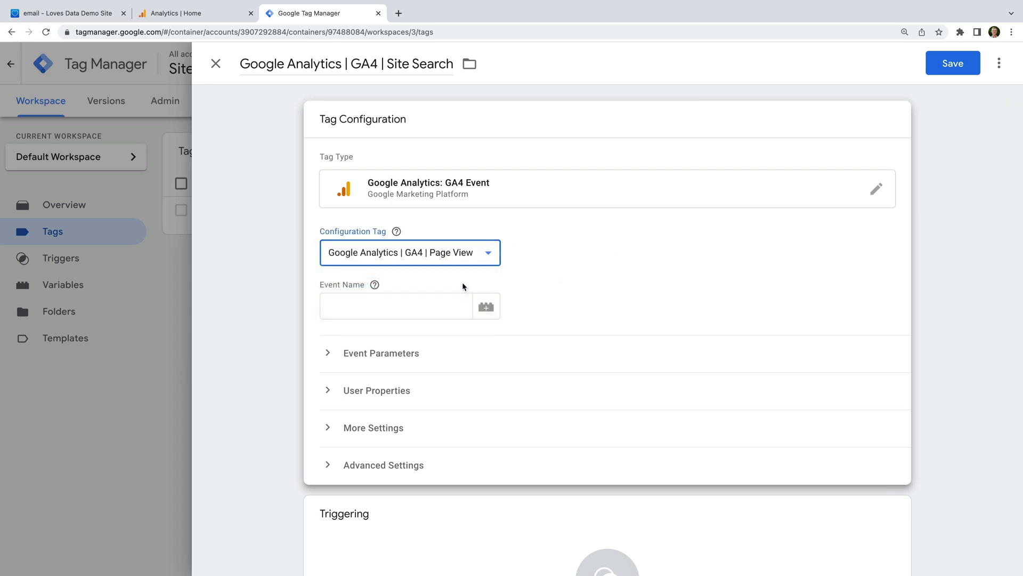
pyautogui.click(449, 308)
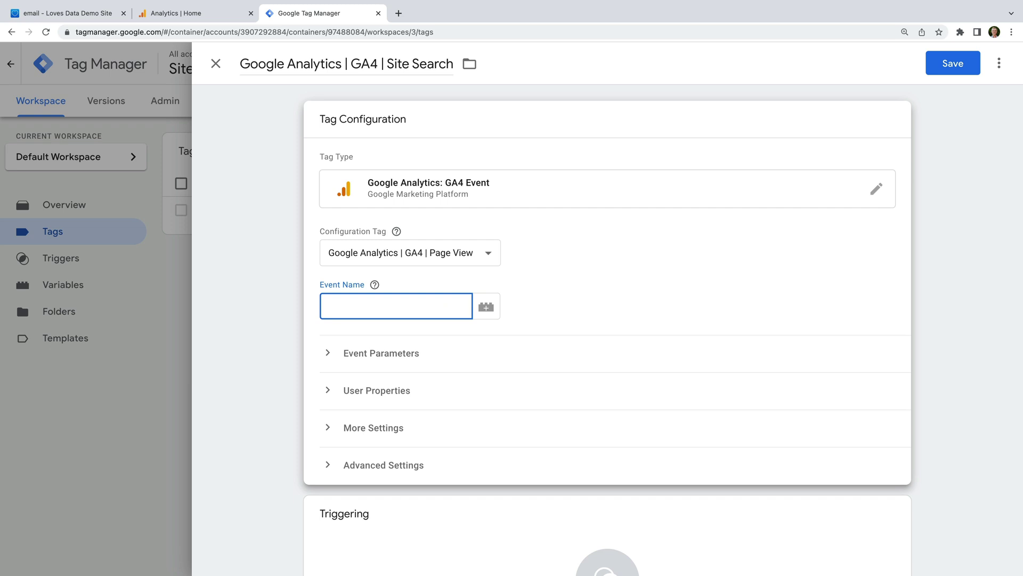
pyautogui.write('view_search_results')
# - Add an event parameter named search_term with the {{Site Search Term}} variable as its value
pyautogui.click(413, 354)
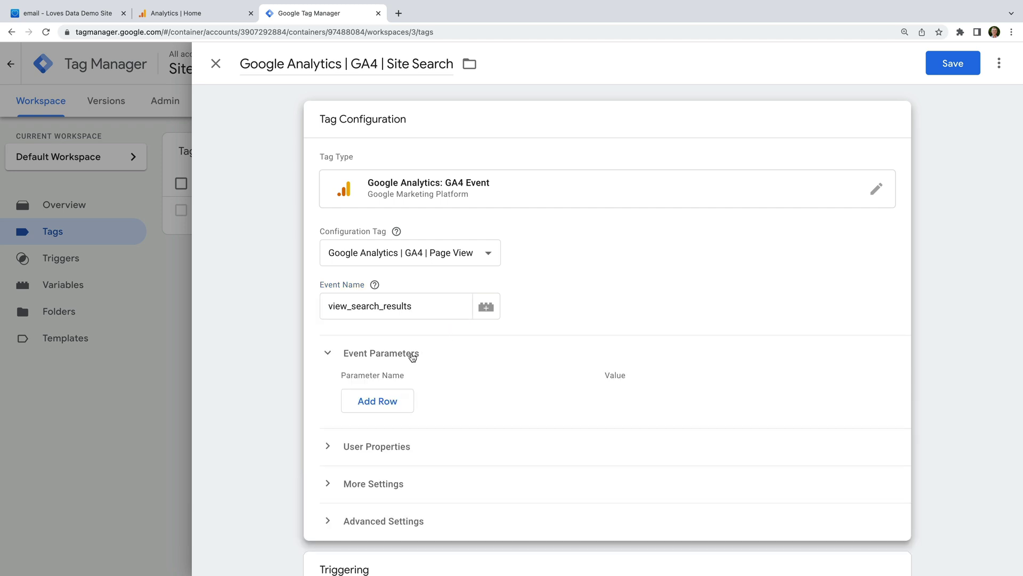
pyautogui.click(401, 398)
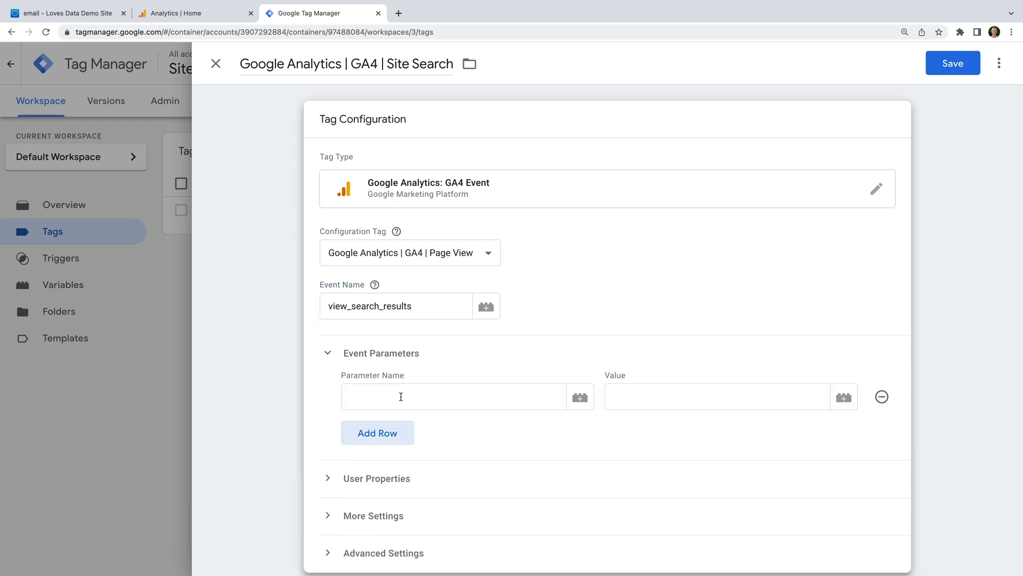
pyautogui.click(400, 397)
pyautogui.write('s')
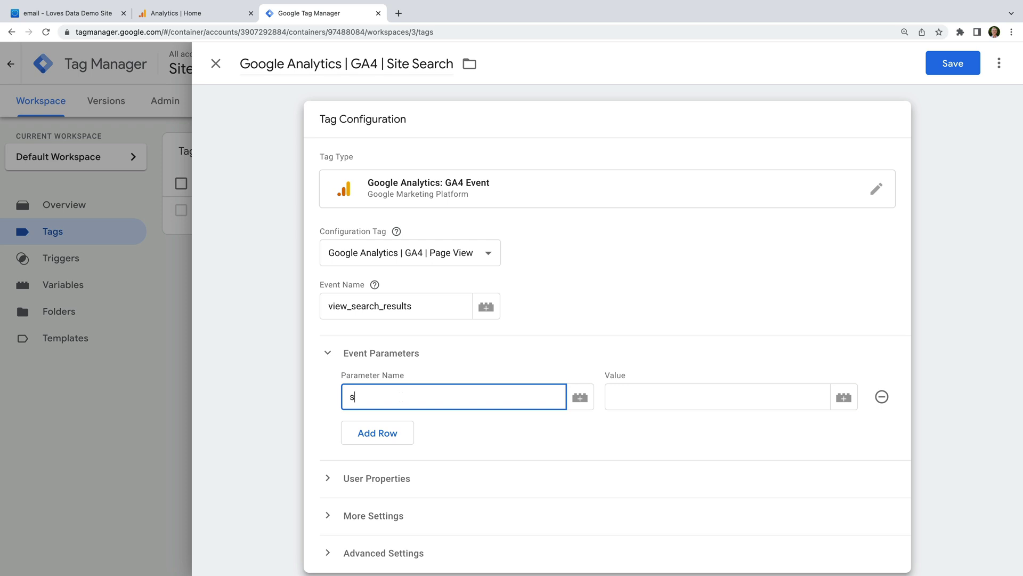
pyautogui.write('earch_term')
pyautogui.click(843, 397)
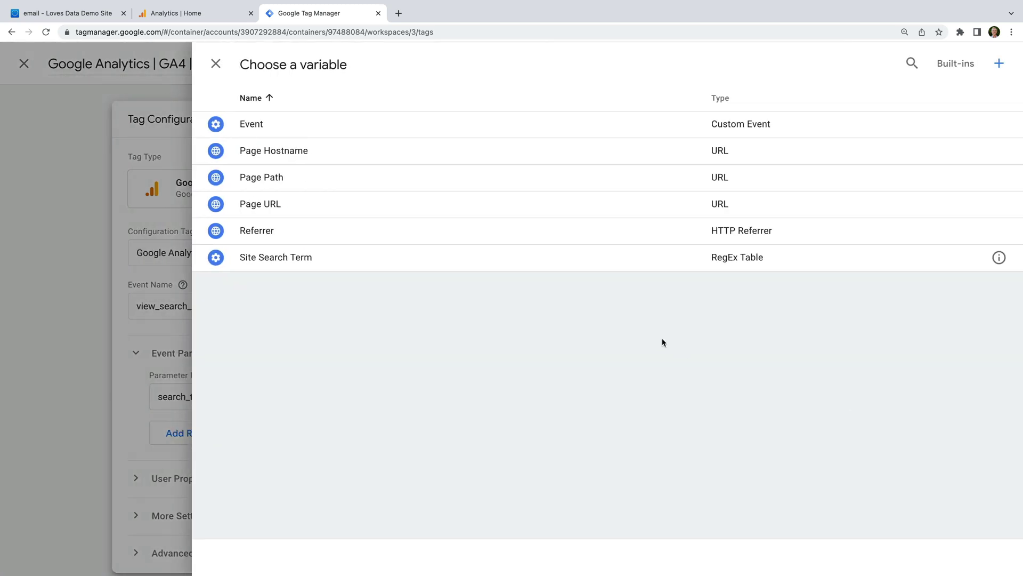
pyautogui.click(543, 262)
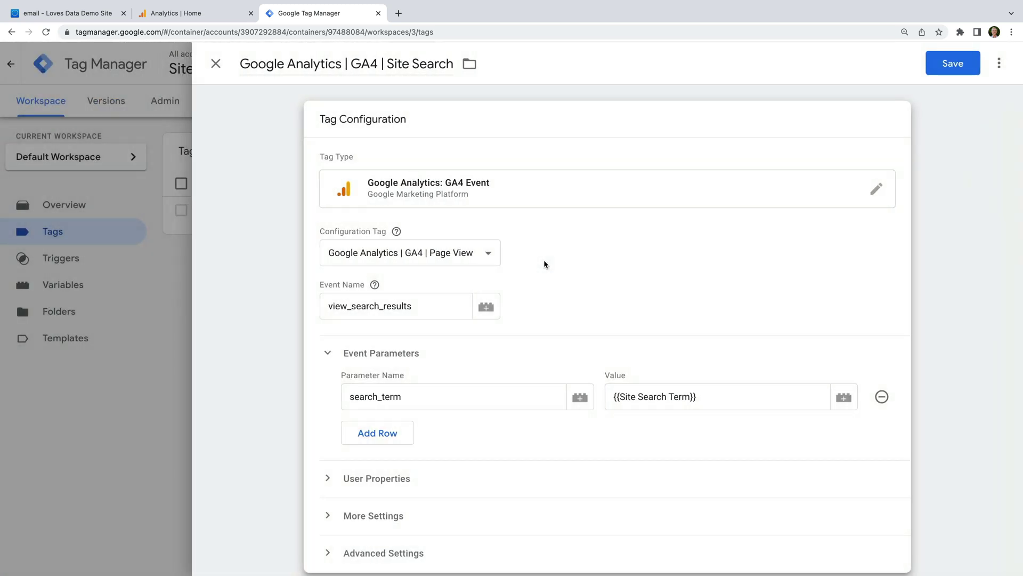
# - Create a new trigger for the tag named "Search Results" with the Page View trigger type
pyautogui.scroll(-4, 634, 346)
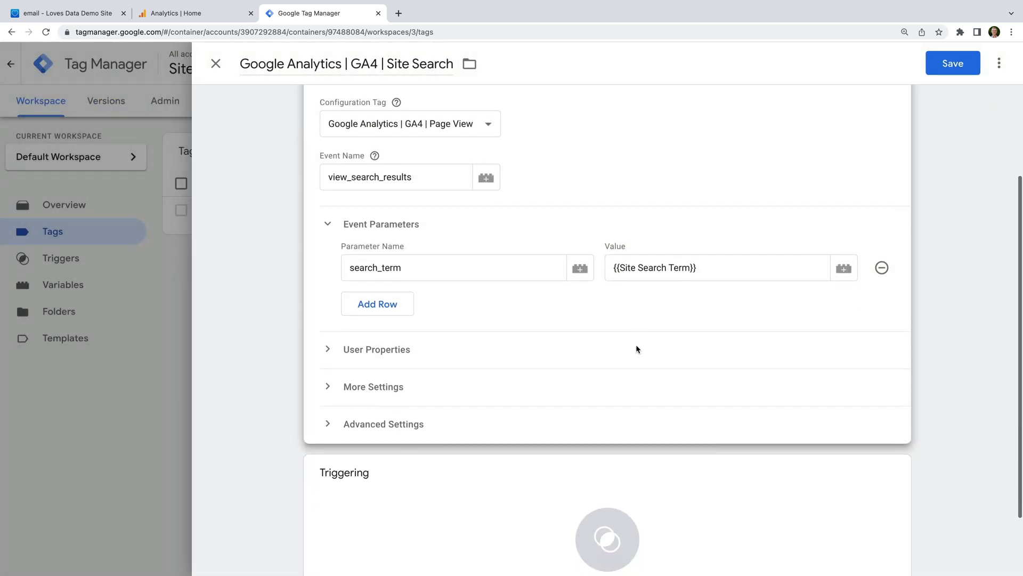
pyautogui.click(518, 439)
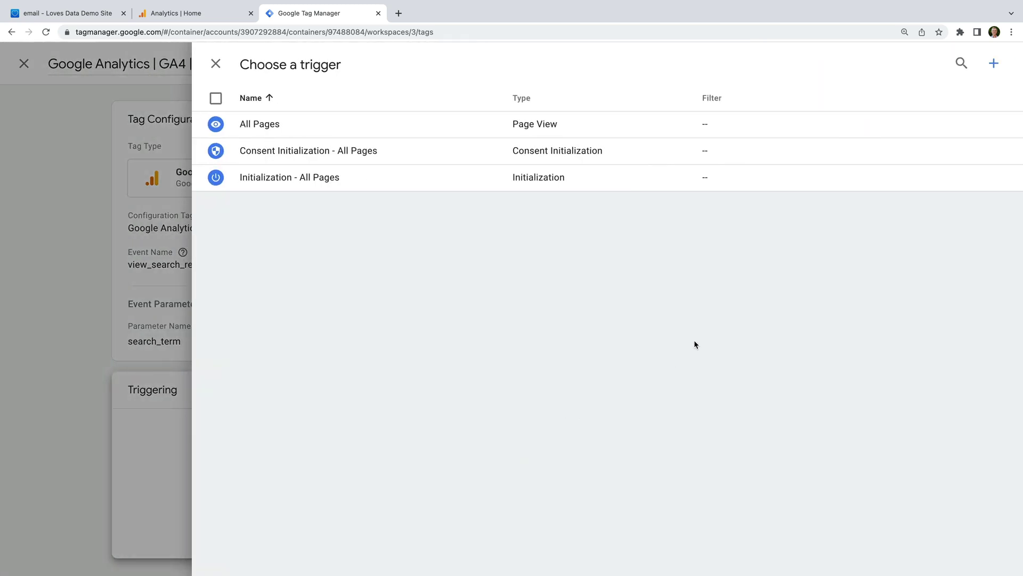
pyautogui.click(993, 65)
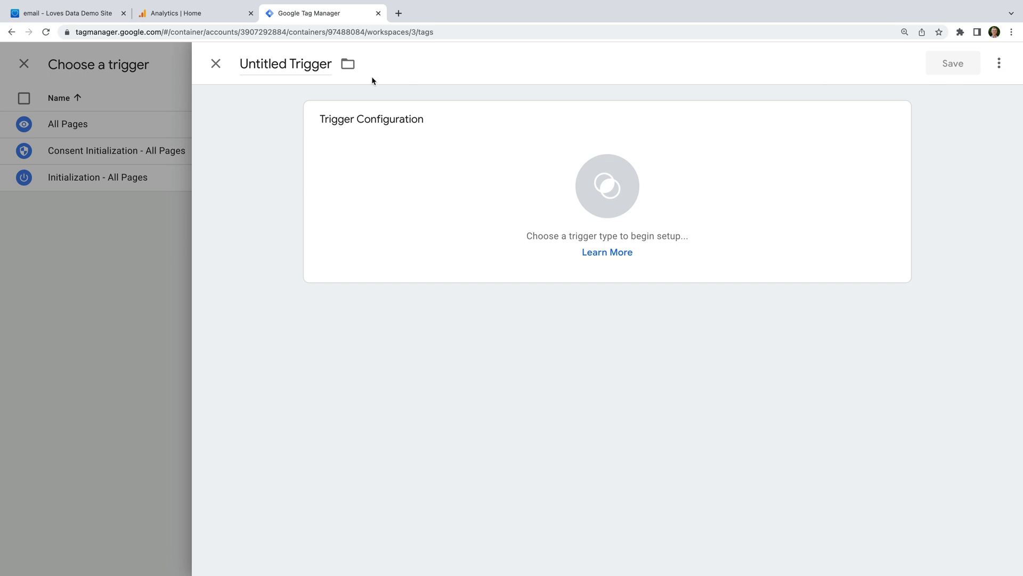
pyautogui.click(312, 65)
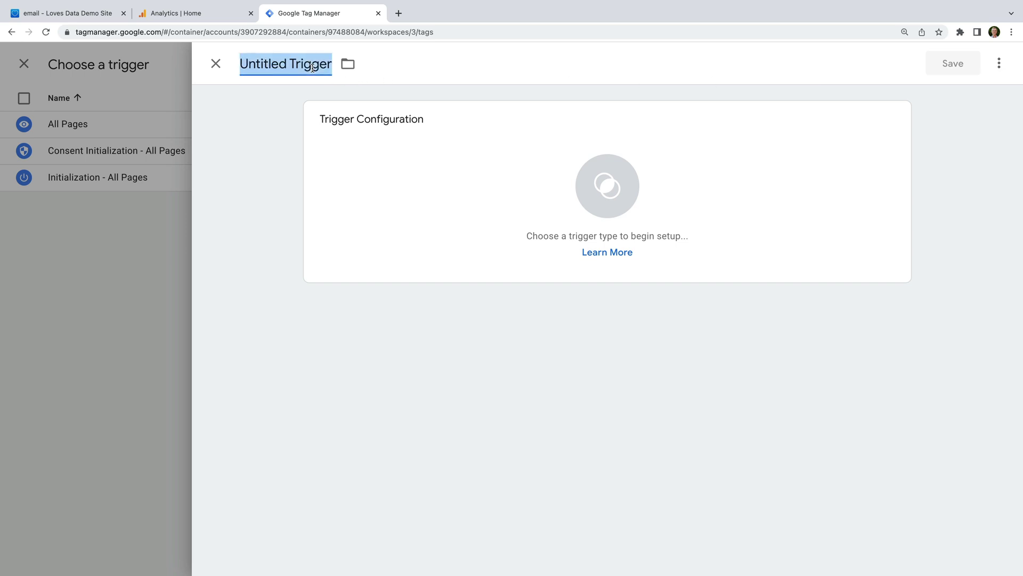
pyautogui.write('Search Resu')
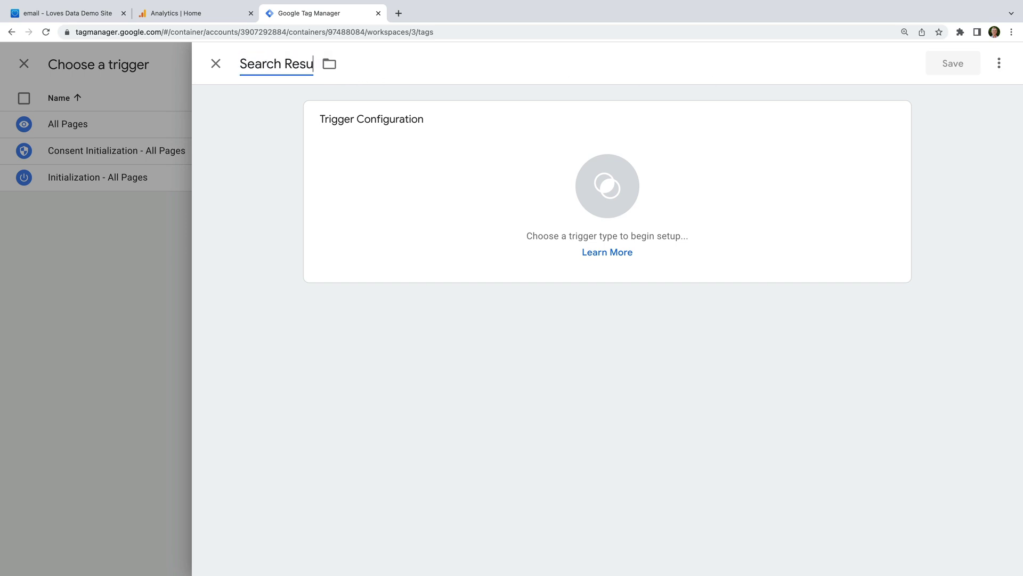
pyautogui.write('lts')
pyautogui.click(434, 179)
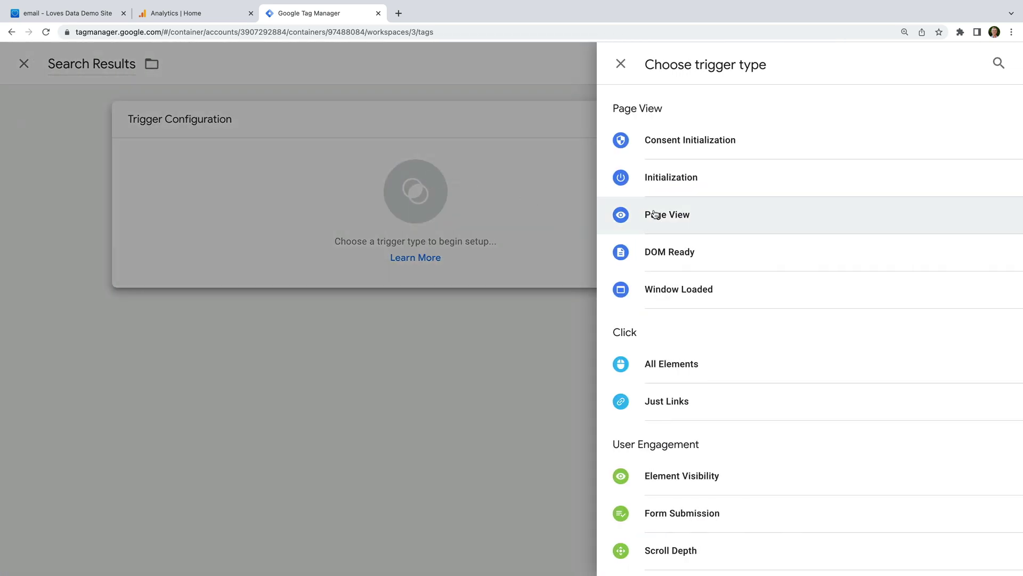
pyautogui.click(710, 214)
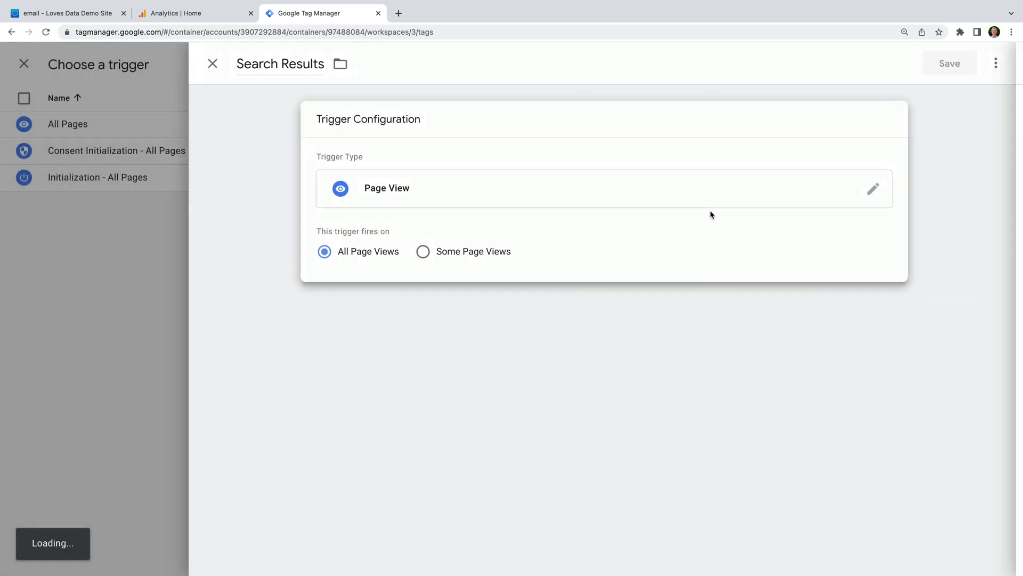
# - Limit the trigger to some page views where Page Path matches RegEx ^/index/search/(.*), and save both the trigger and the tag
pyautogui.click(426, 252)
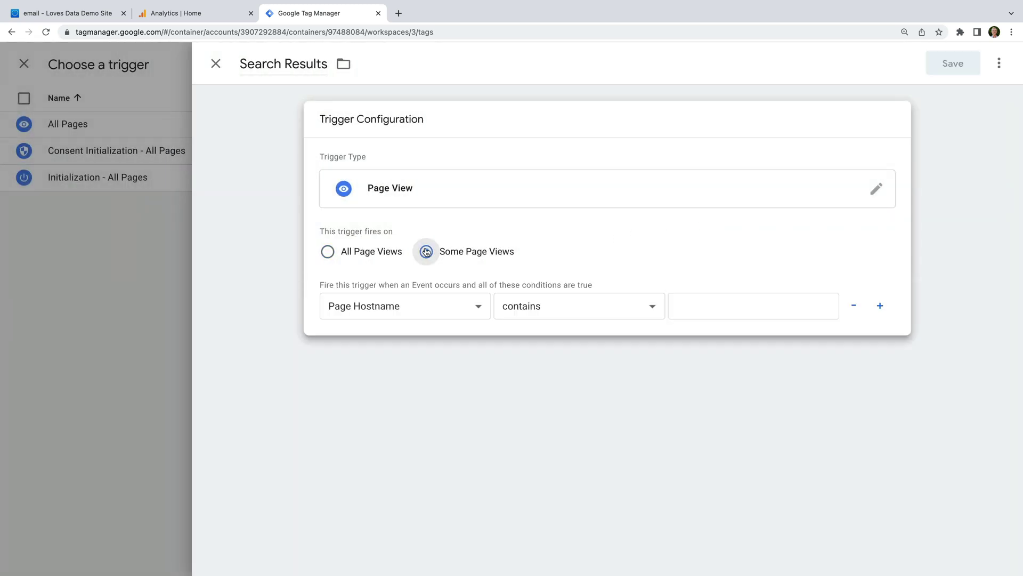
pyautogui.click(450, 304)
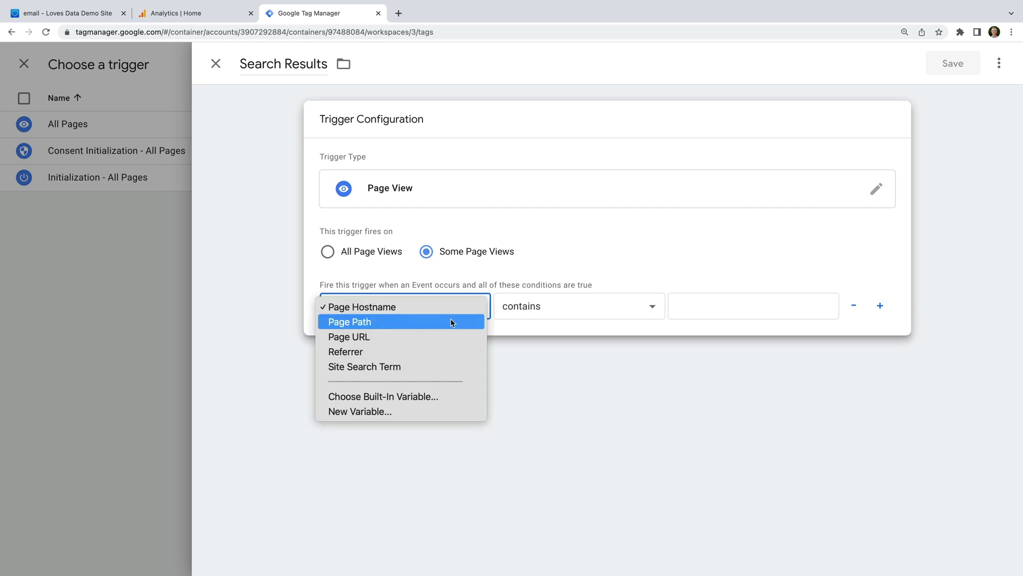
pyautogui.click(450, 321)
pyautogui.click(567, 308)
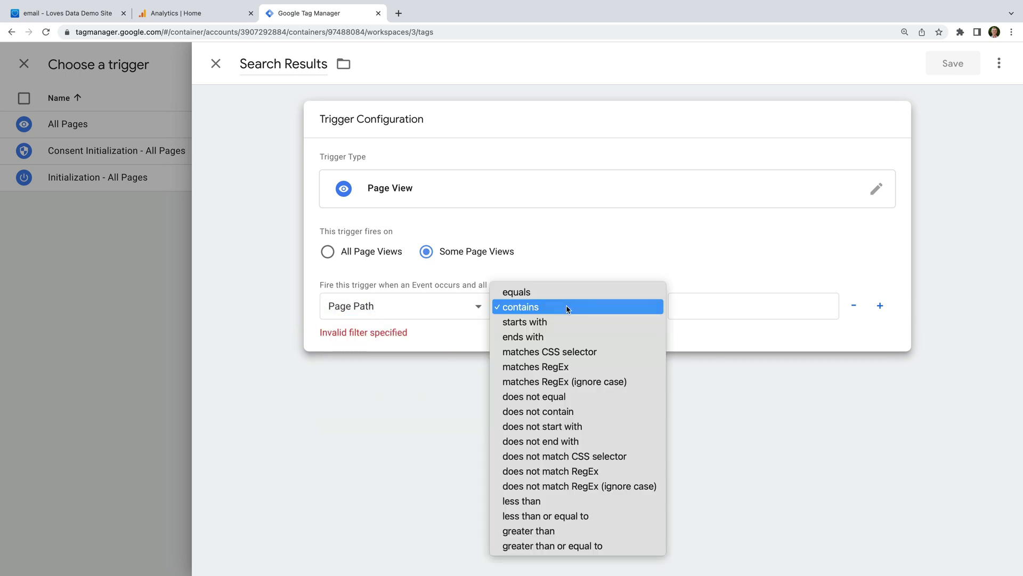
pyautogui.click(579, 366)
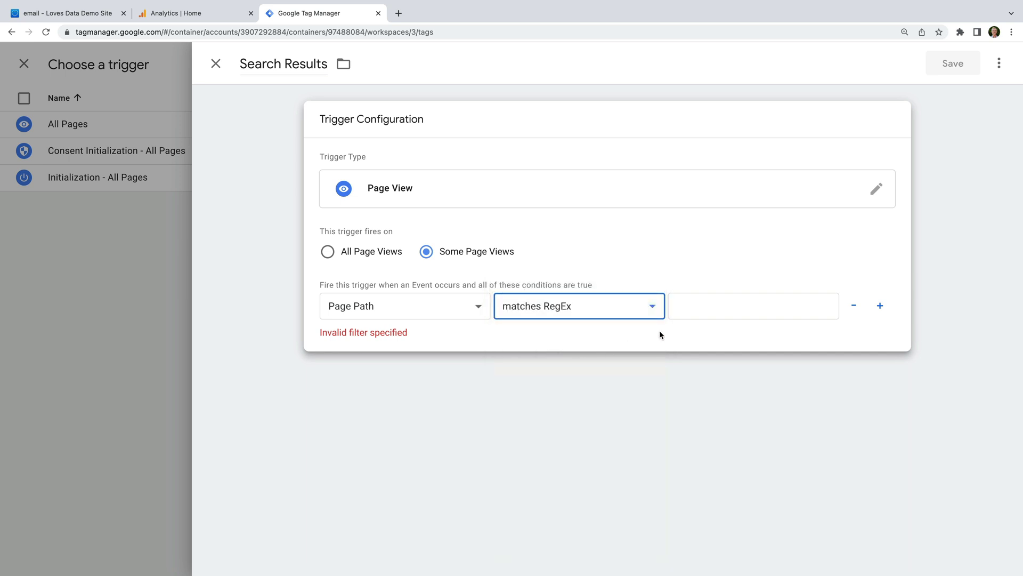
pyautogui.click(702, 310)
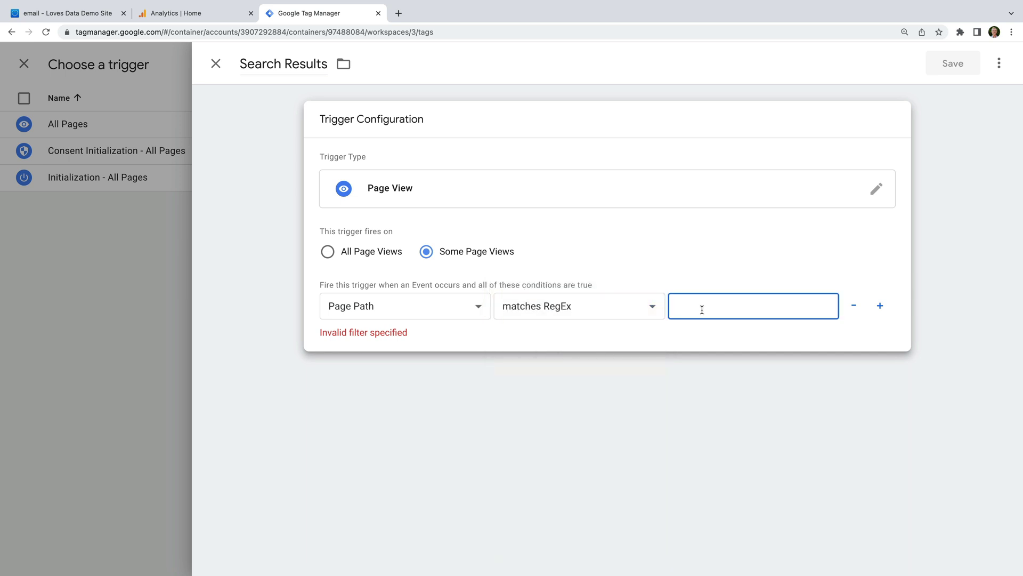
pyautogui.write('^/')
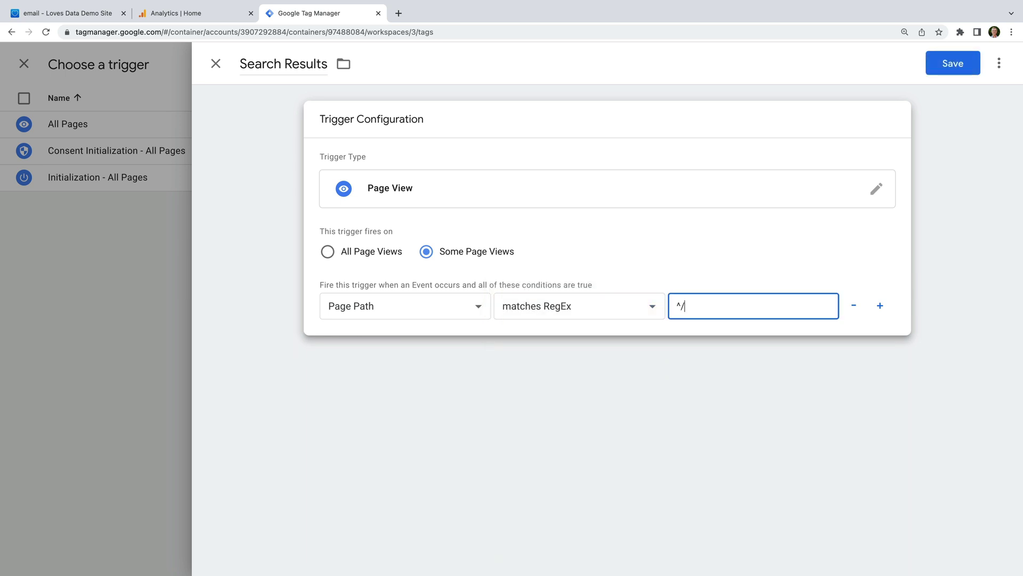
pyautogui.write('index/search/(.*)')
pyautogui.click(673, 263)
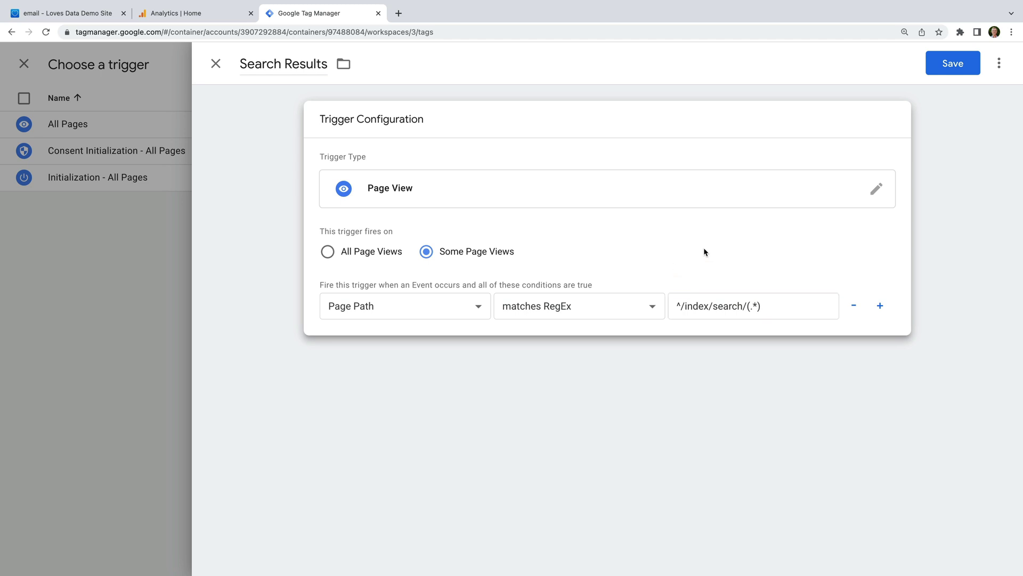
pyautogui.click(958, 63)
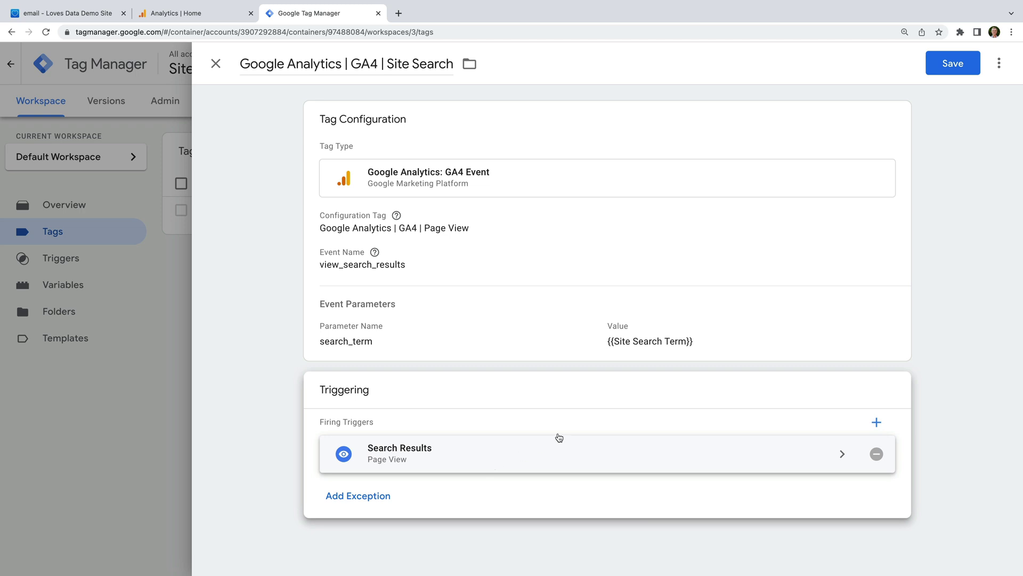
pyautogui.click(950, 64)
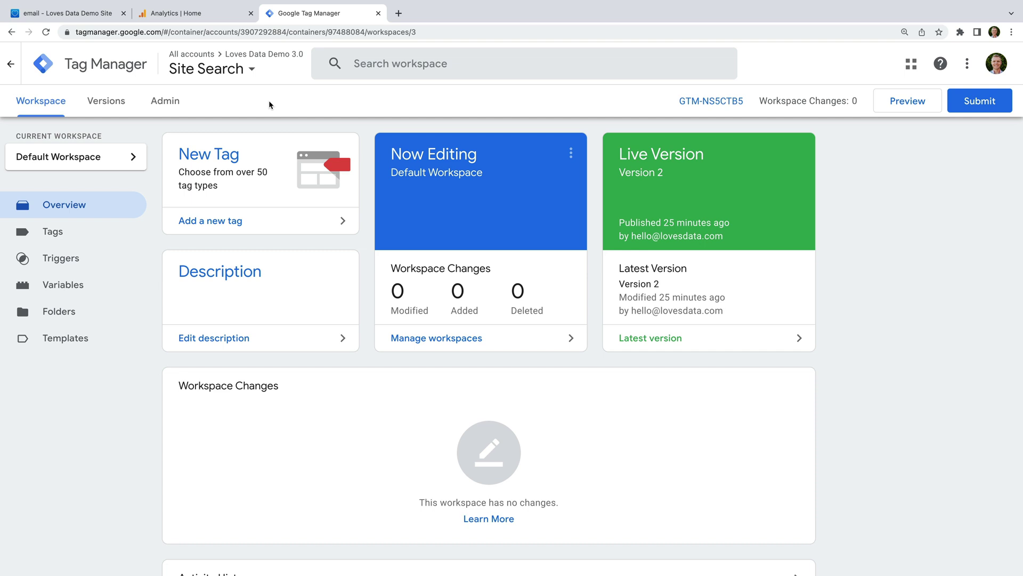
# - Check the demo site's search results page title and create a Google Tag Manager user-defined variable named "Site Search Term From Page Title"
pyautogui.click(97, 20)
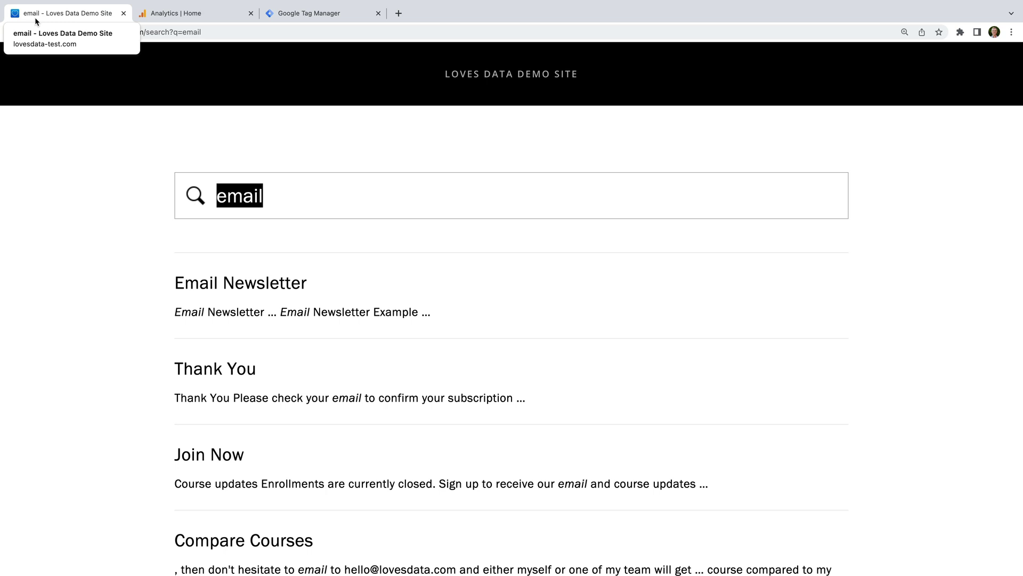
pyautogui.click(335, 18)
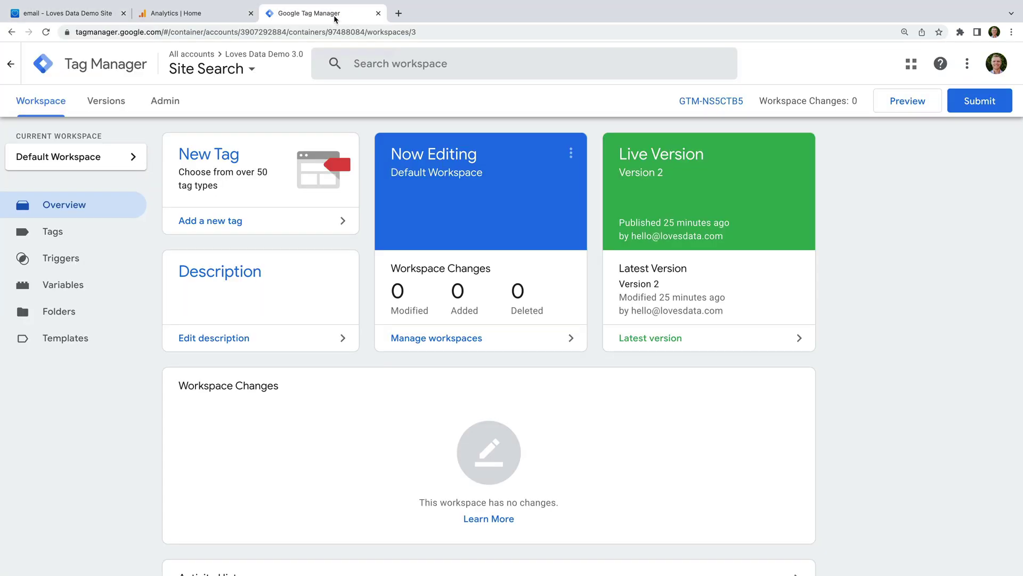
pyautogui.click(93, 291)
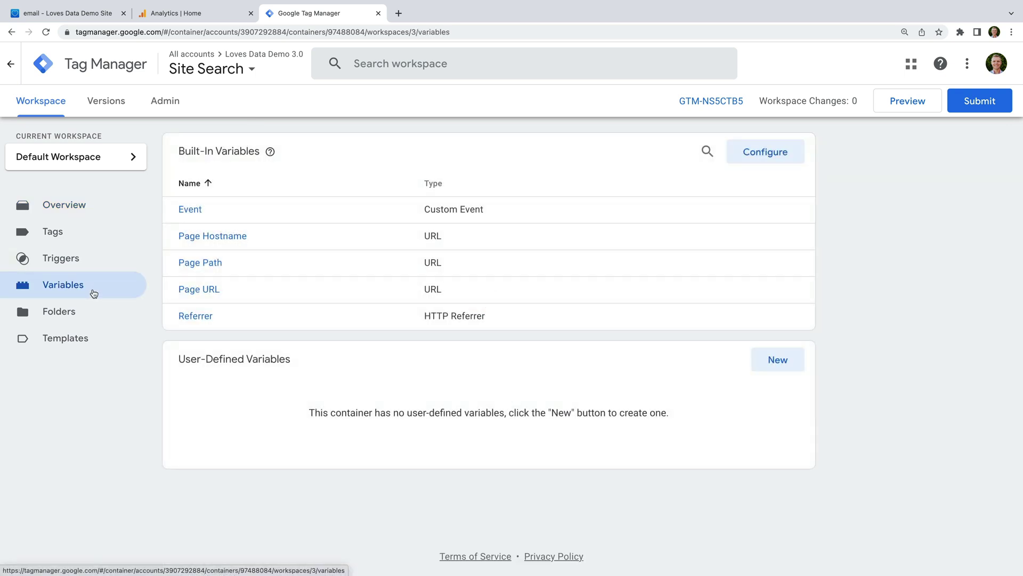
pyautogui.click(777, 361)
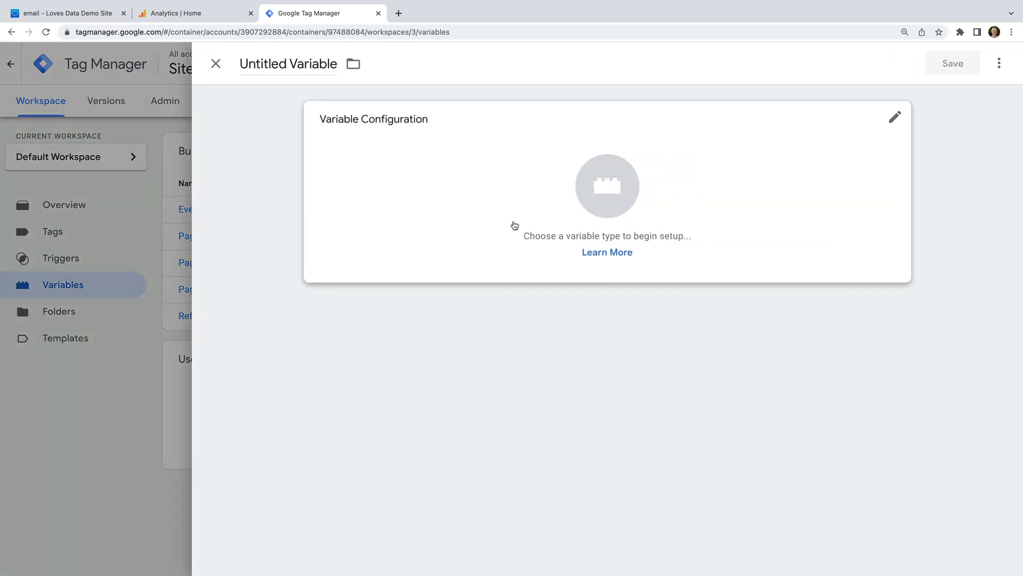
pyautogui.doubleClick(303, 63)
pyautogui.tripleClick(303, 63)
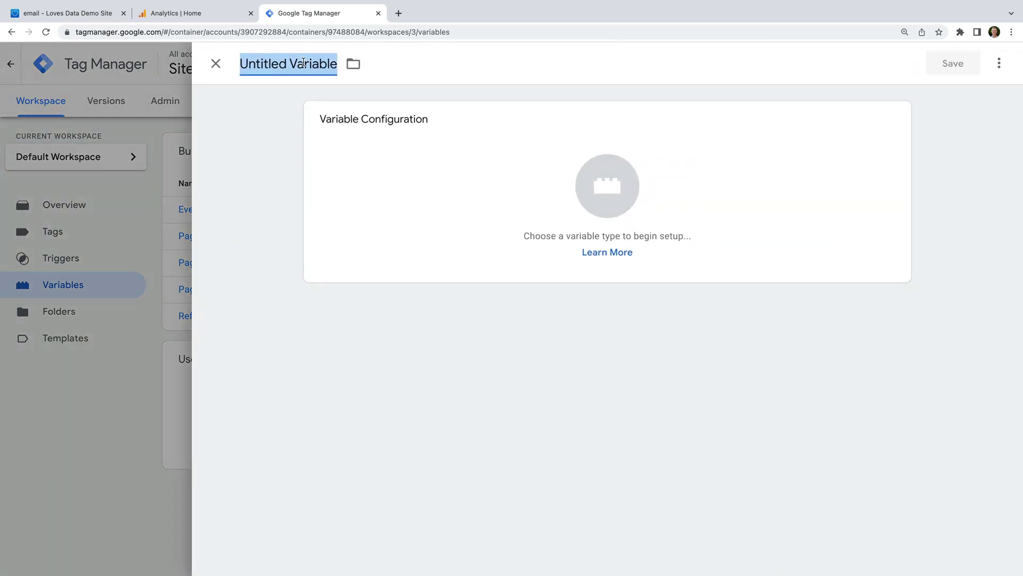
pyautogui.write('Site Sear')
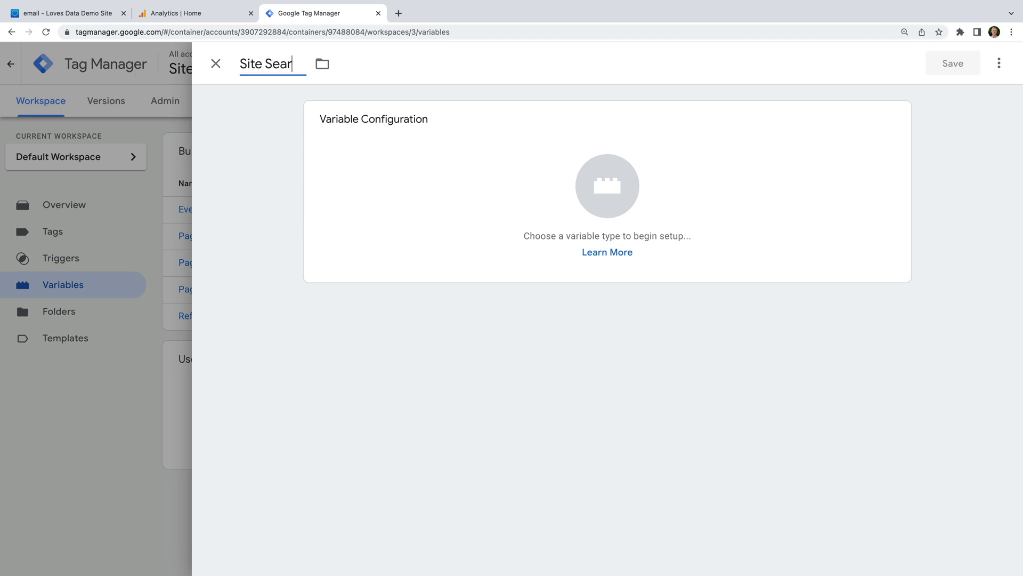
pyautogui.write('ch Term From ')
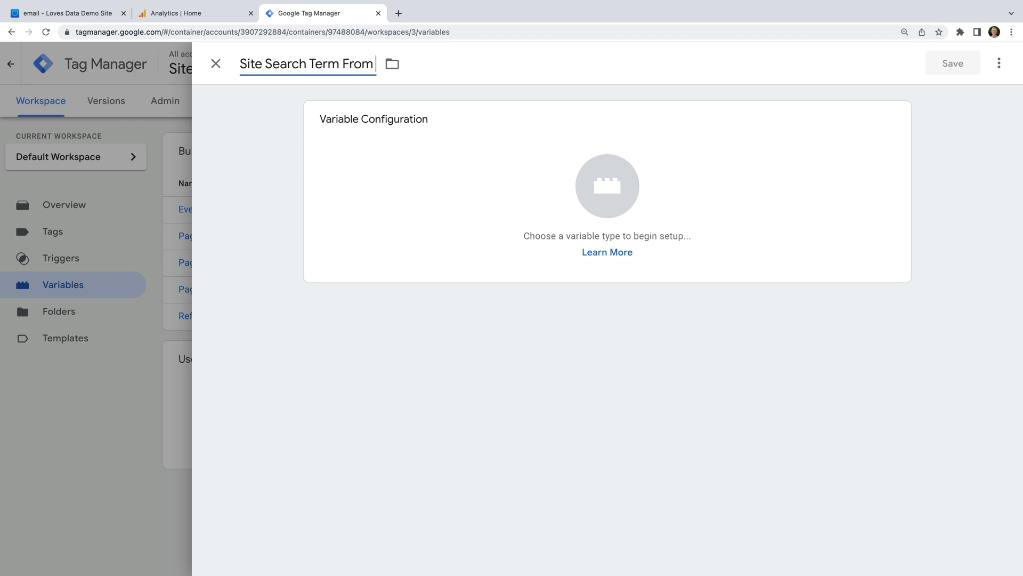
pyautogui.write('Page Title')
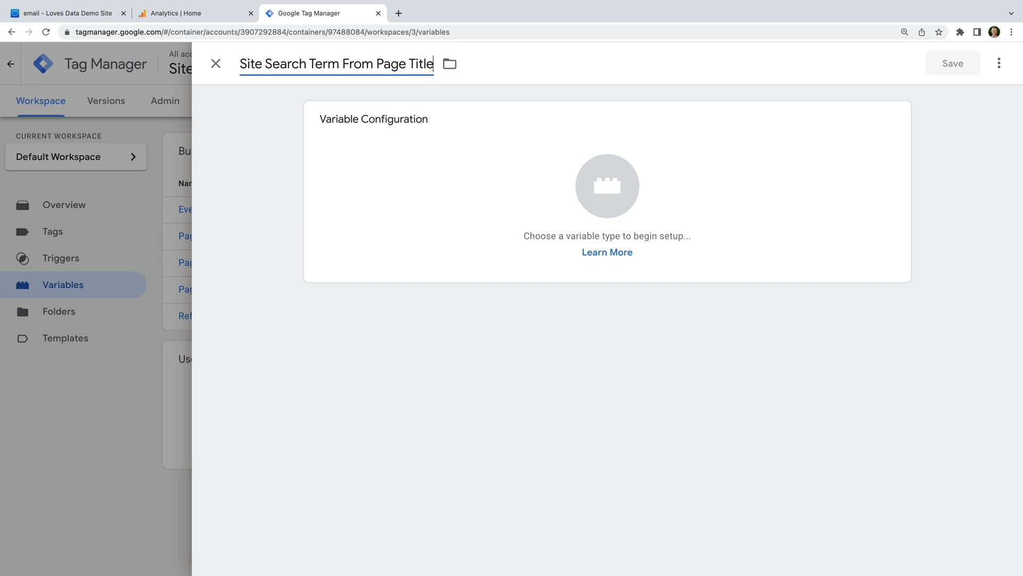
# - Make the variable a Custom JavaScript function that returns document.title with ' - Loves Data Demo Site' replaced by an empty string, and save it
pyautogui.click(405, 160)
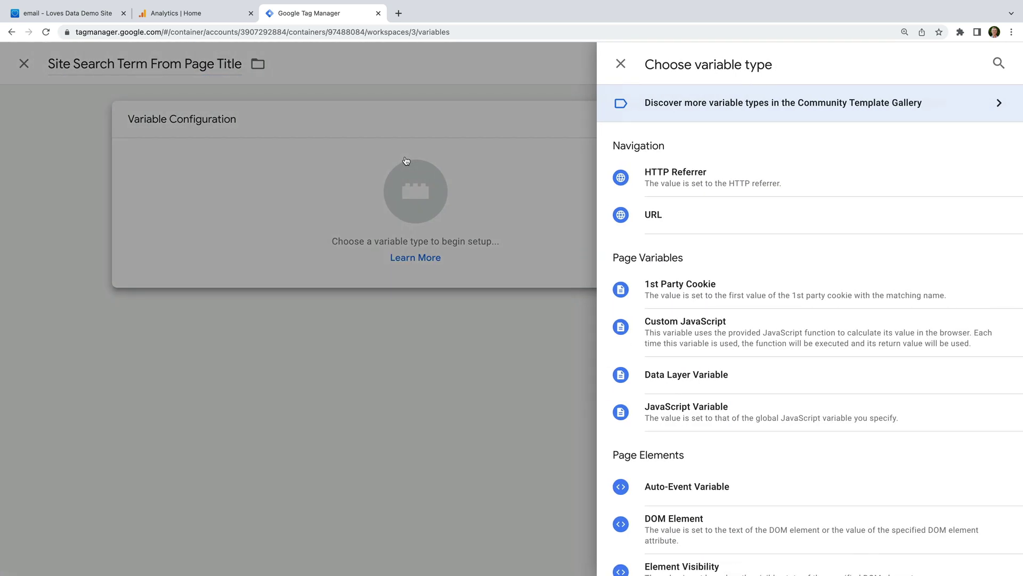
pyautogui.click(735, 326)
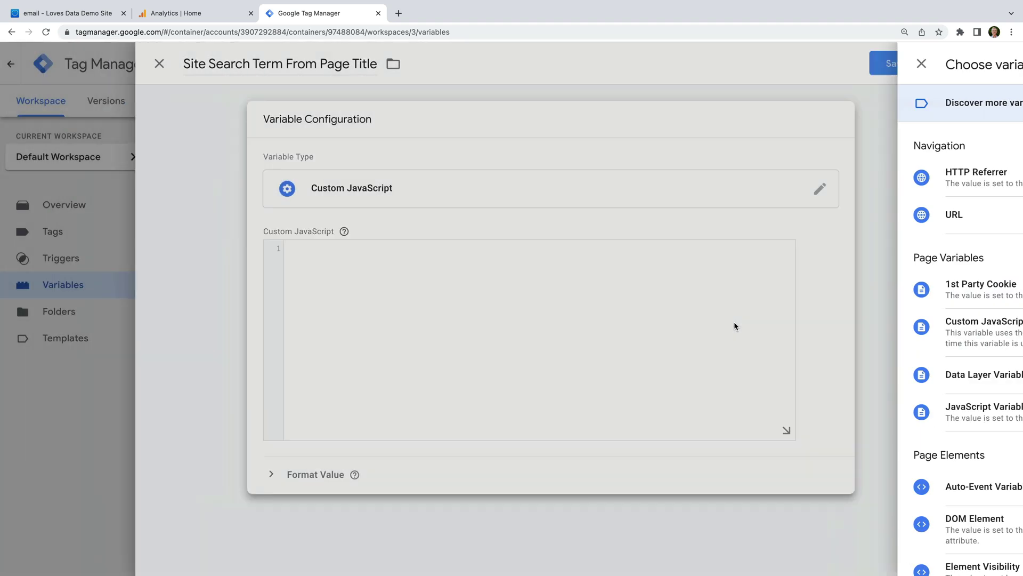
pyautogui.click(457, 265)
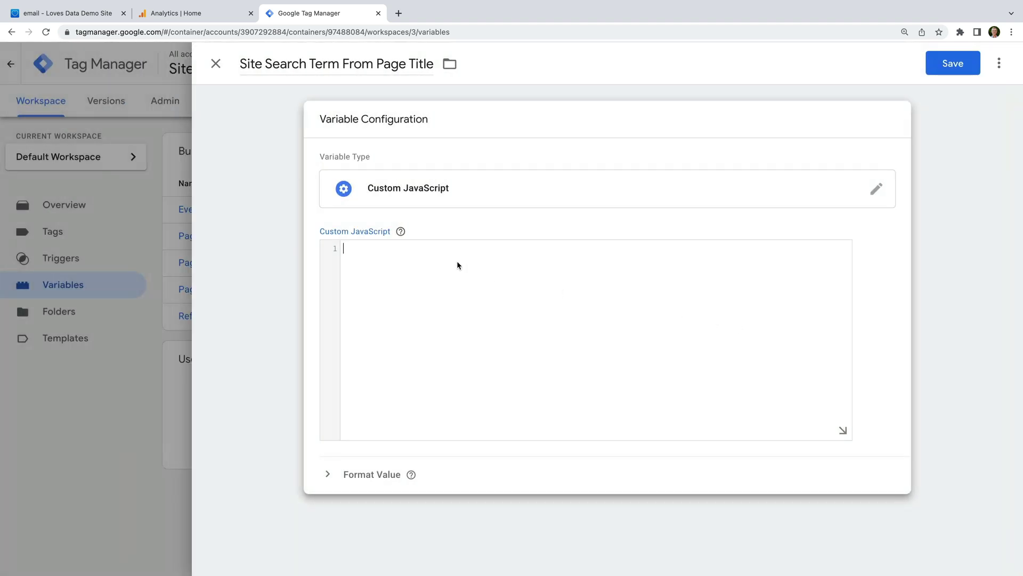
pyautogui.write("function() { var pageTitle = document.title var searchTerm = pageTitle.replace(' - Loves Data Demo Site',''); return searchTerm; }")
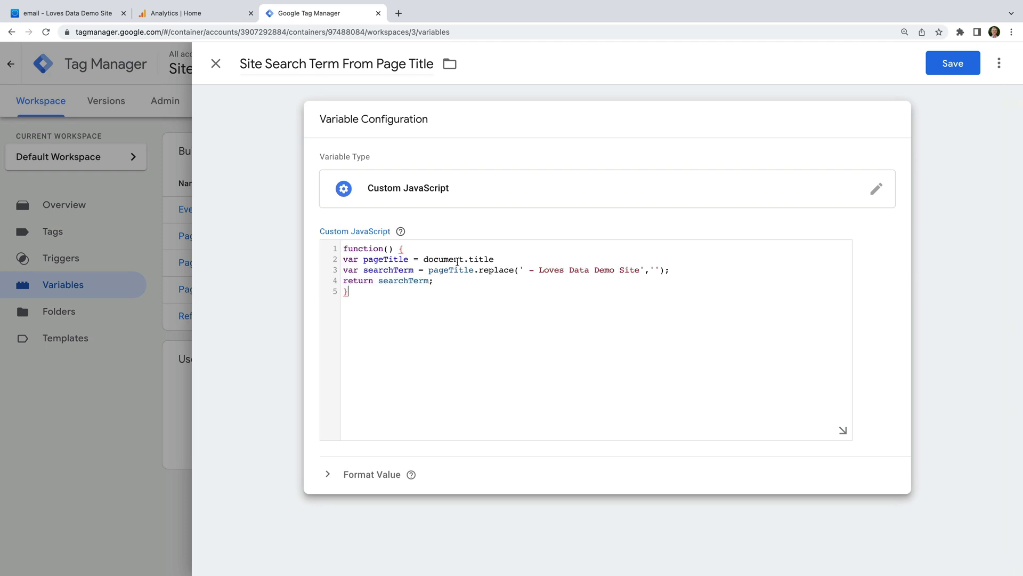
pyautogui.moveTo(424, 260); pyautogui.dragTo(640, 269)
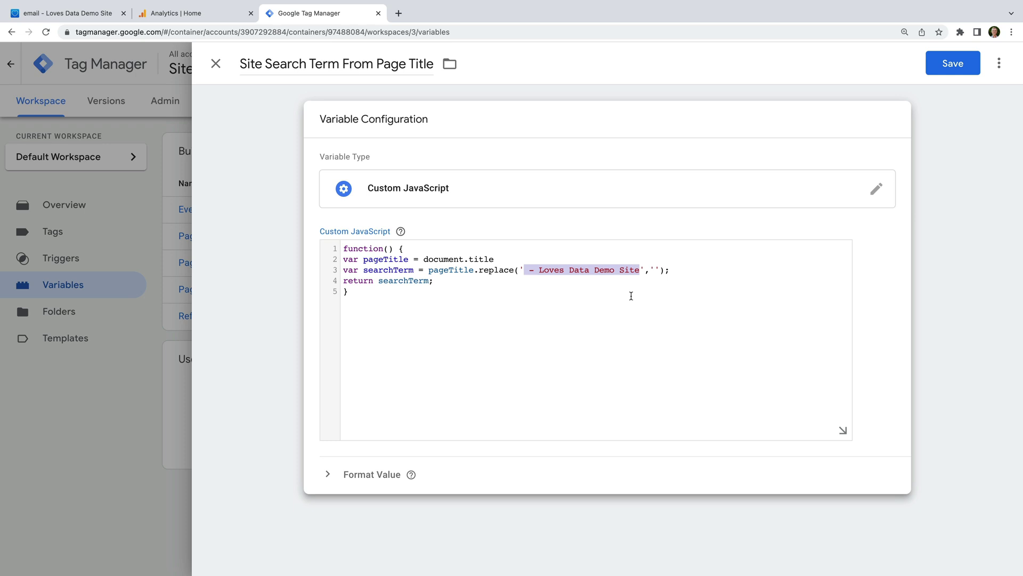
pyautogui.click(935, 63)
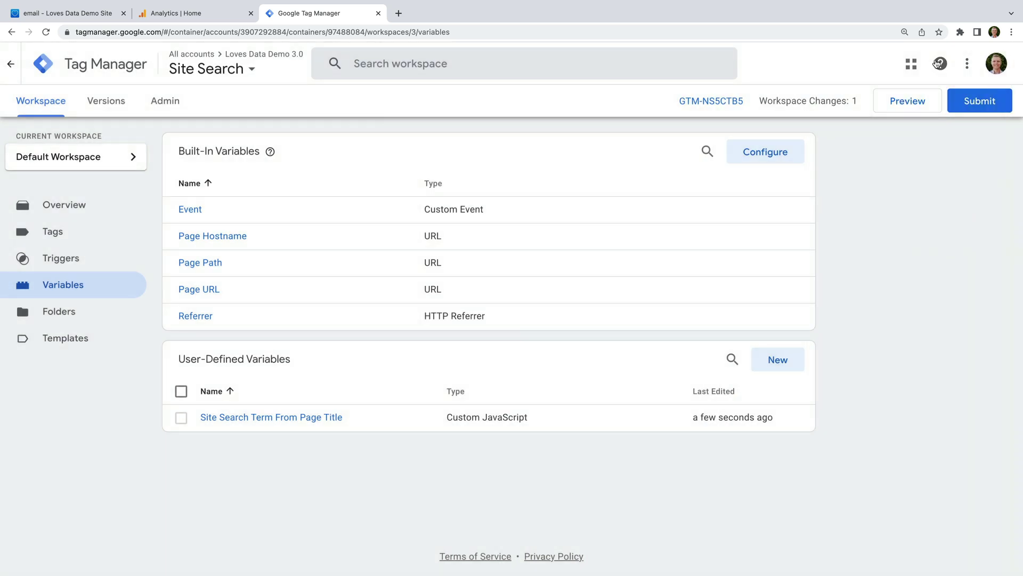
# - Create a new tag named "Google Analytics | GA4 | Site Search From Page Title"
pyautogui.click(113, 238)
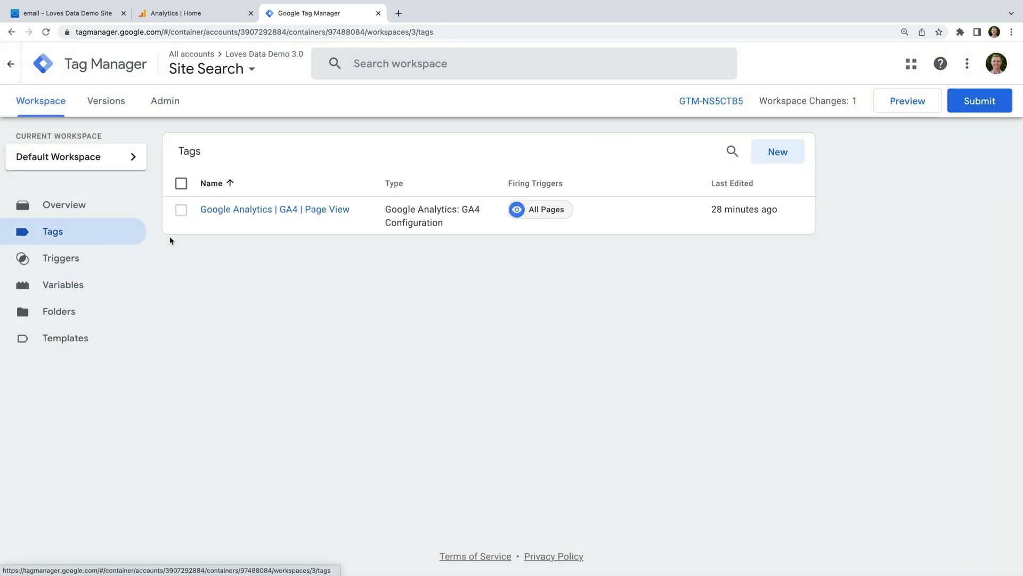
pyautogui.click(777, 152)
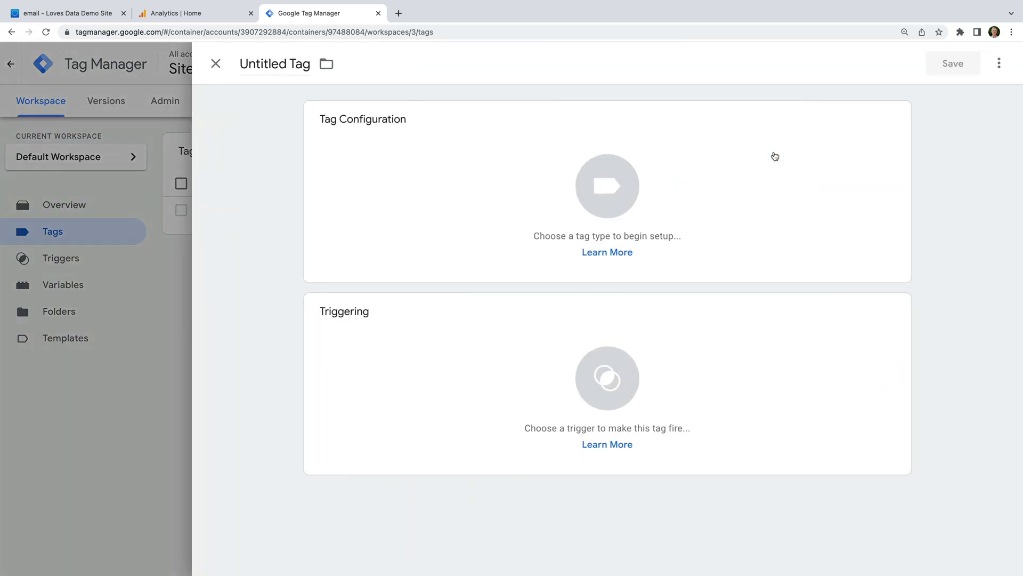
pyautogui.tripleClick(260, 55)
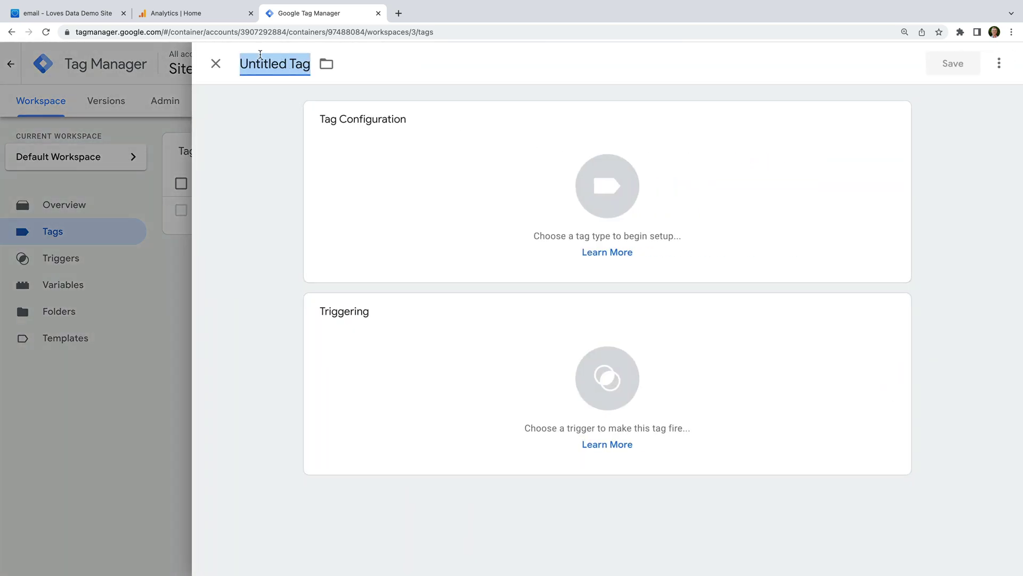
pyautogui.write('Google Ana')
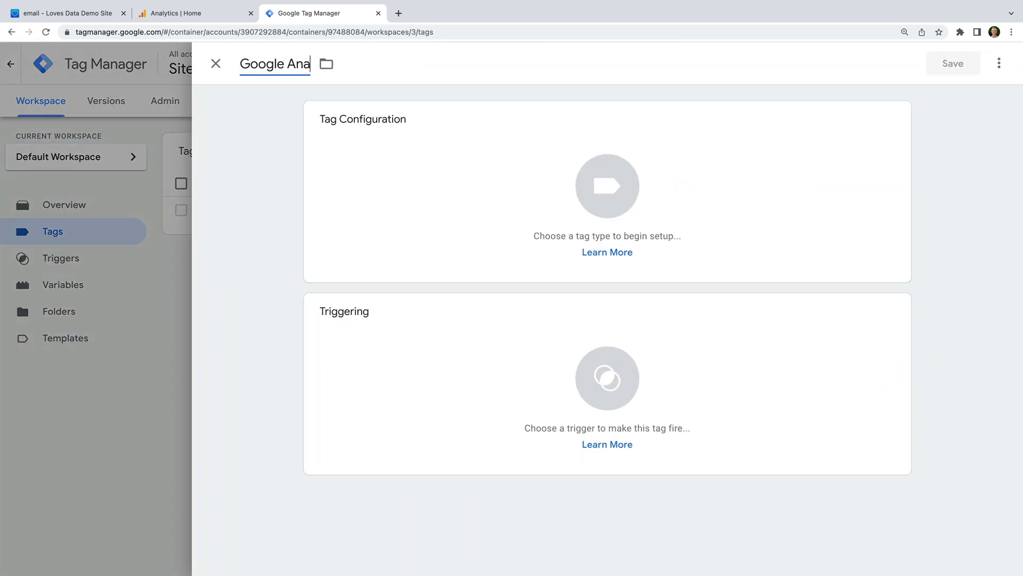
pyautogui.write('lytics | GA')
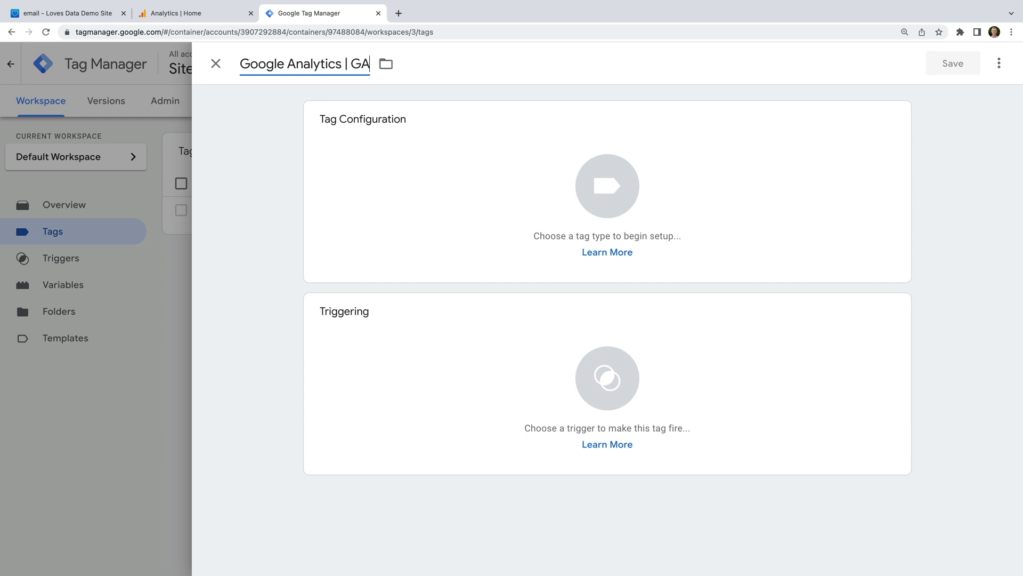
pyautogui.write('4 | Site ')
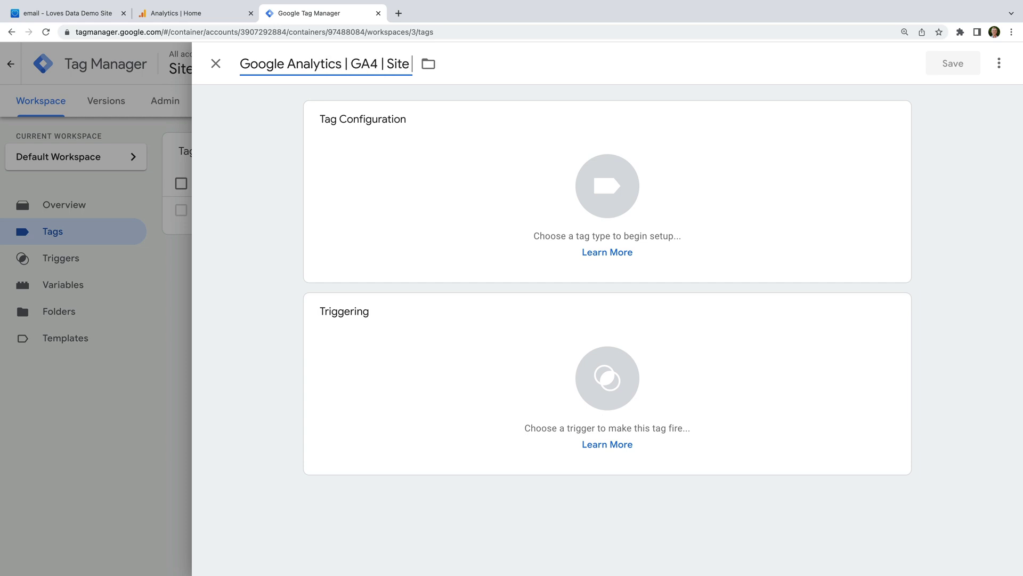
pyautogui.write('Search From Pa')
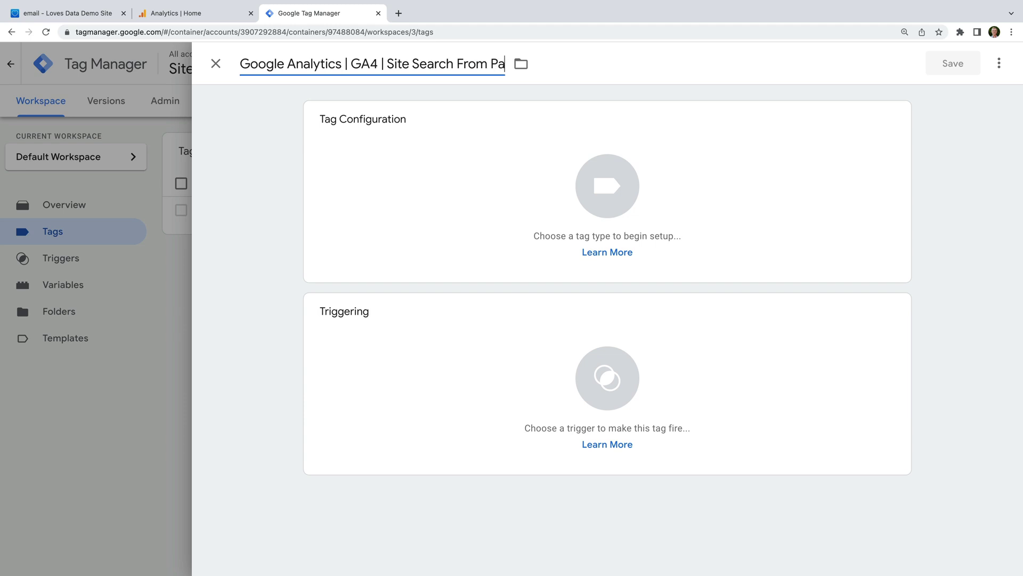
pyautogui.write('ge Title')
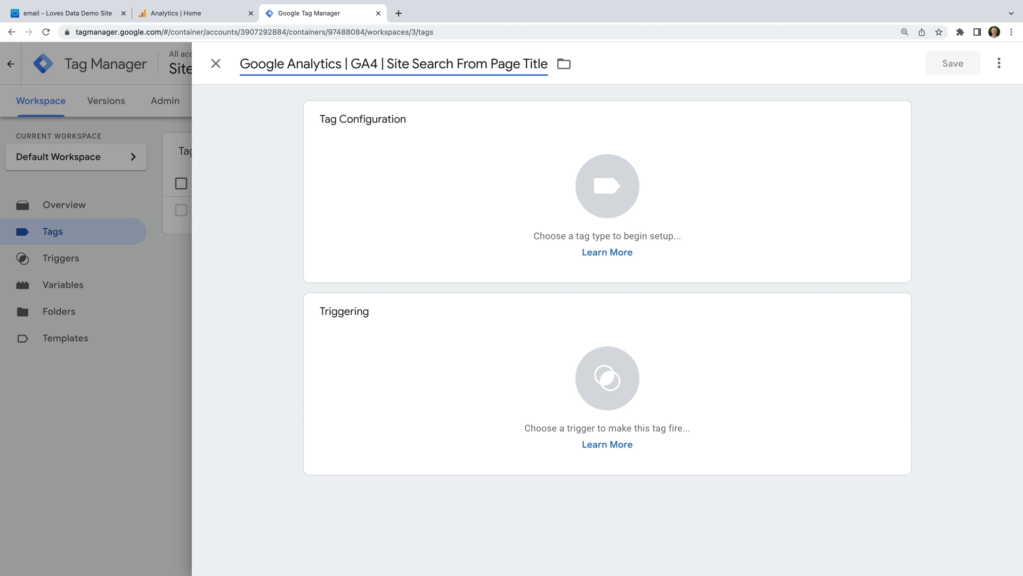
# - Set the tag type to Google Analytics: GA4 Event with configuration tag "Google Analytics | GA4 | Page View" and event name view_search_results
pyautogui.click(482, 164)
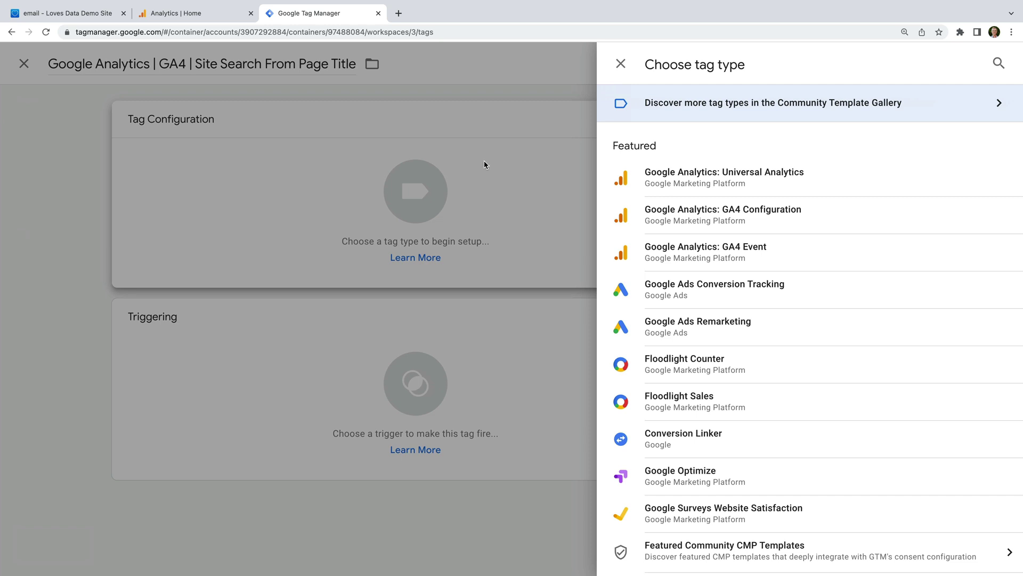
pyautogui.click(742, 248)
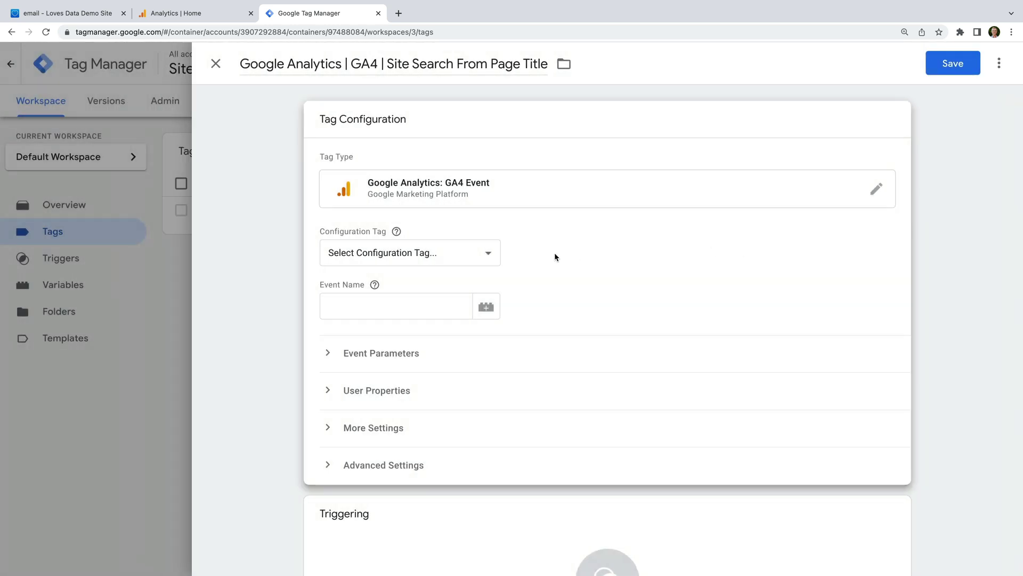
pyautogui.click(489, 253)
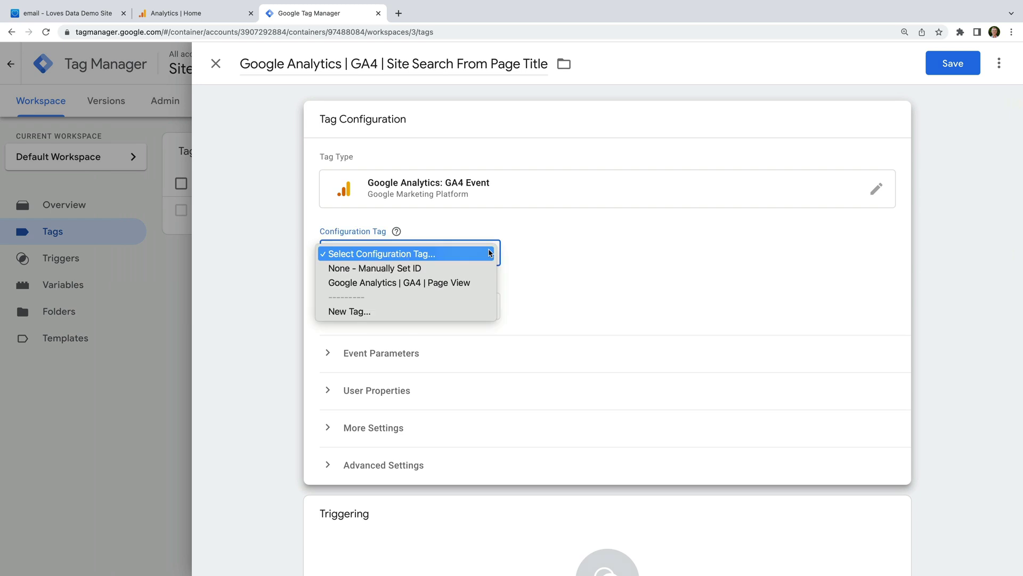
pyautogui.click(444, 284)
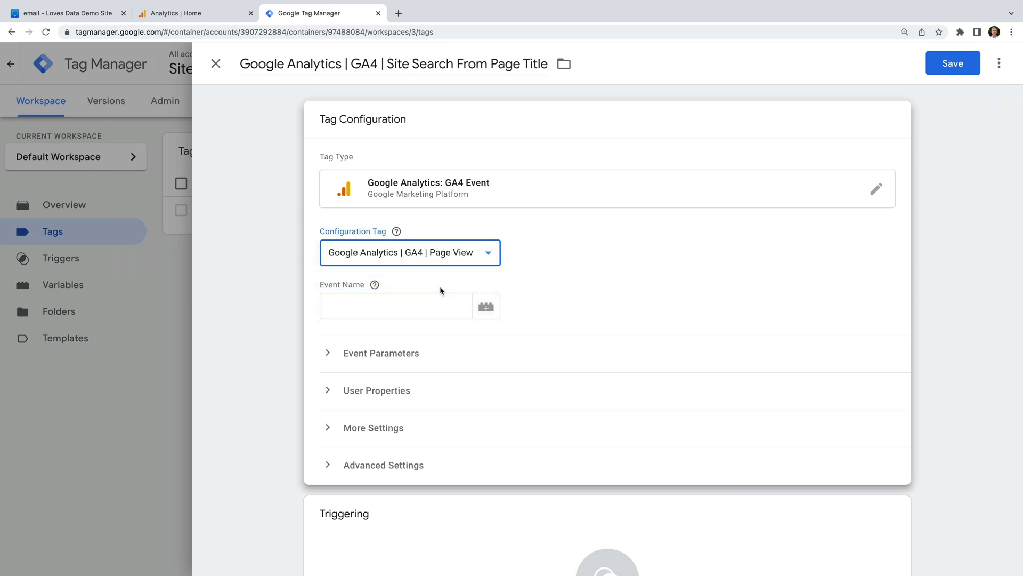
pyautogui.click(431, 307)
pyautogui.write('view_s')
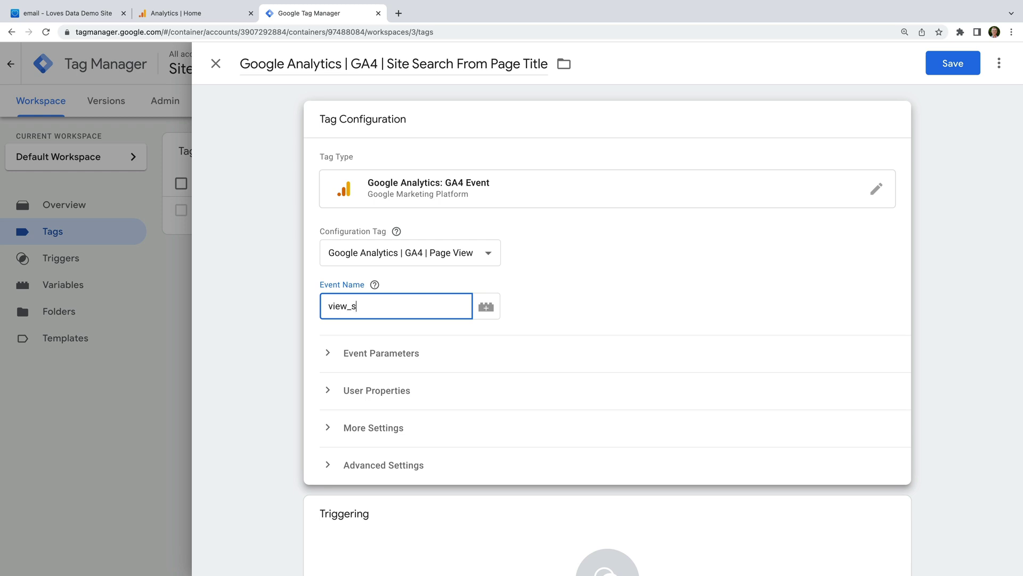
pyautogui.write('earch_results')
# - Add an event parameter named search_term with the {{Site Search Term From Page Title}} variable as its value
pyautogui.click(473, 358)
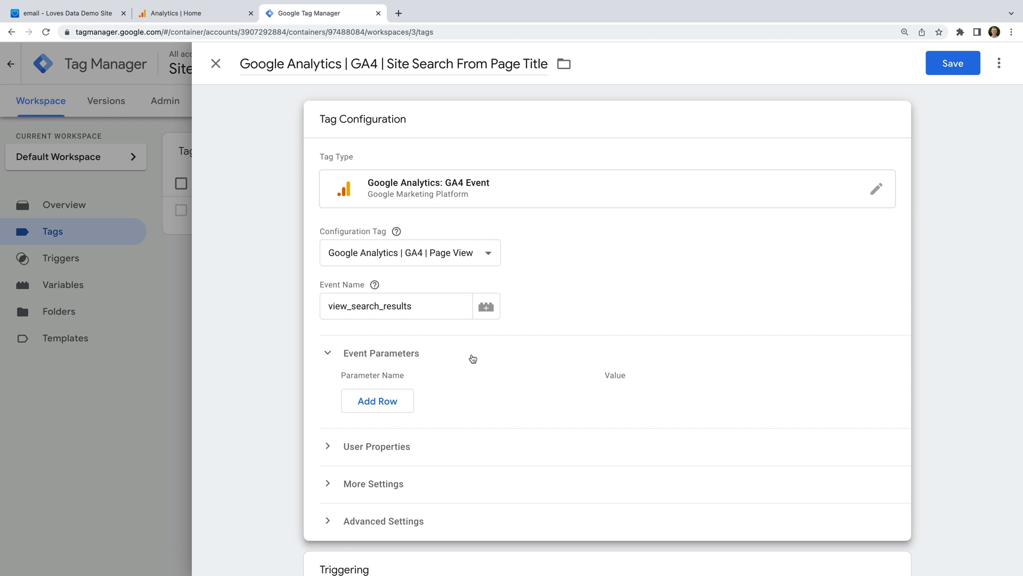
pyautogui.click(407, 397)
pyautogui.click(407, 394)
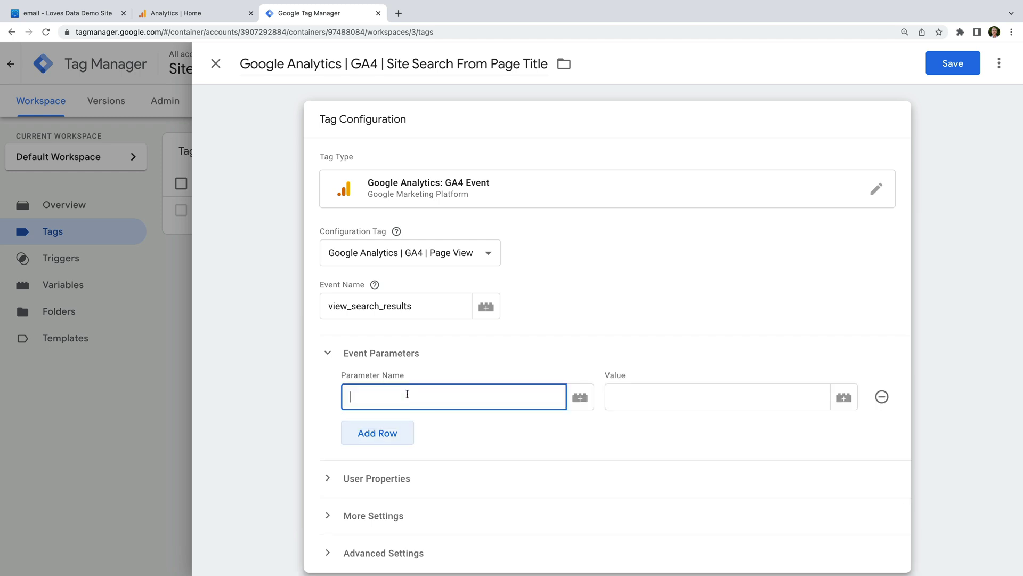
pyautogui.write('search_term')
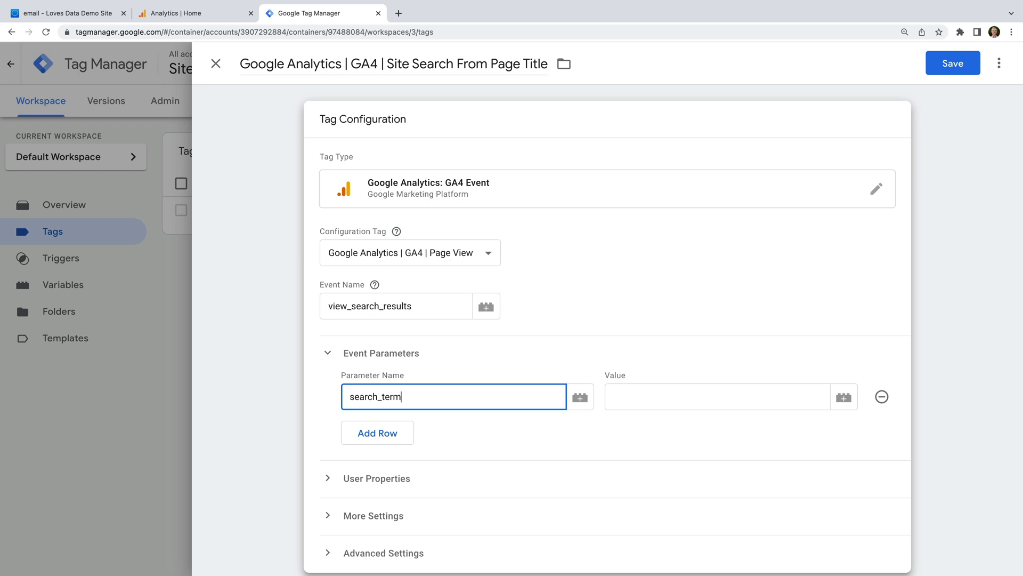
pyautogui.click(844, 397)
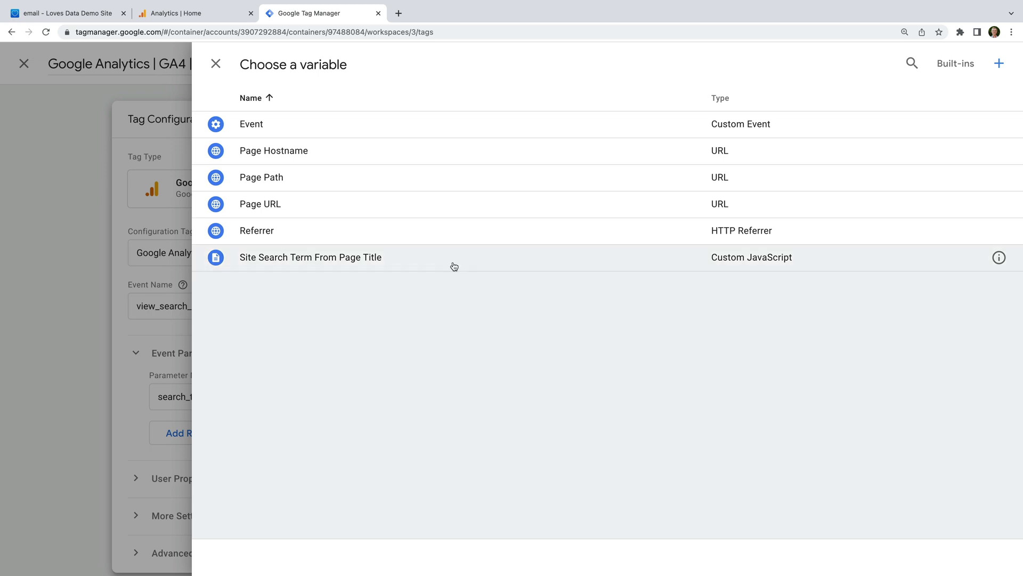
pyautogui.click(453, 261)
# - Create a new trigger named "Search Results" for the page title tag, using the Page View trigger type
pyautogui.scroll(-5, 514, 305)
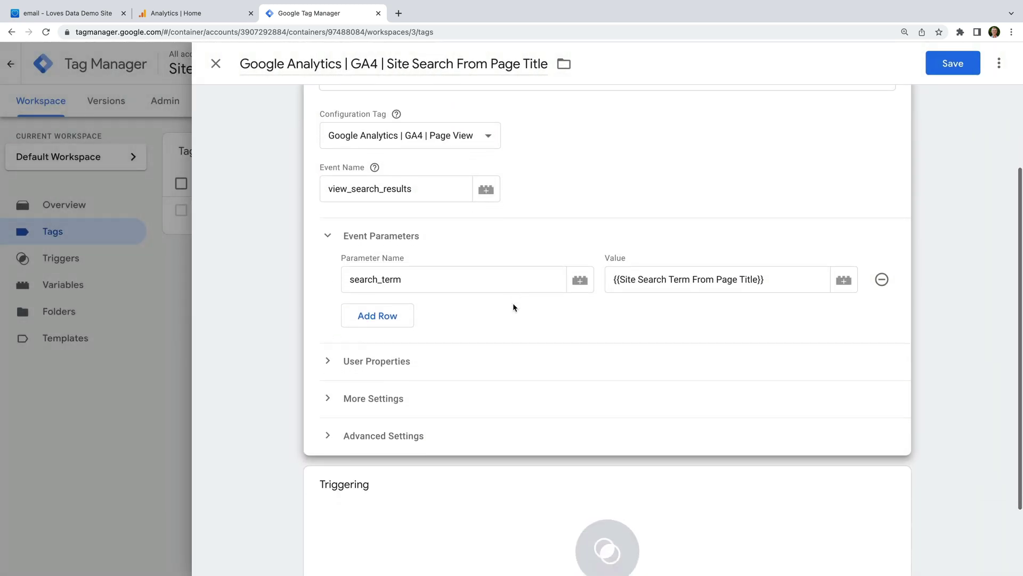
pyautogui.click(494, 414)
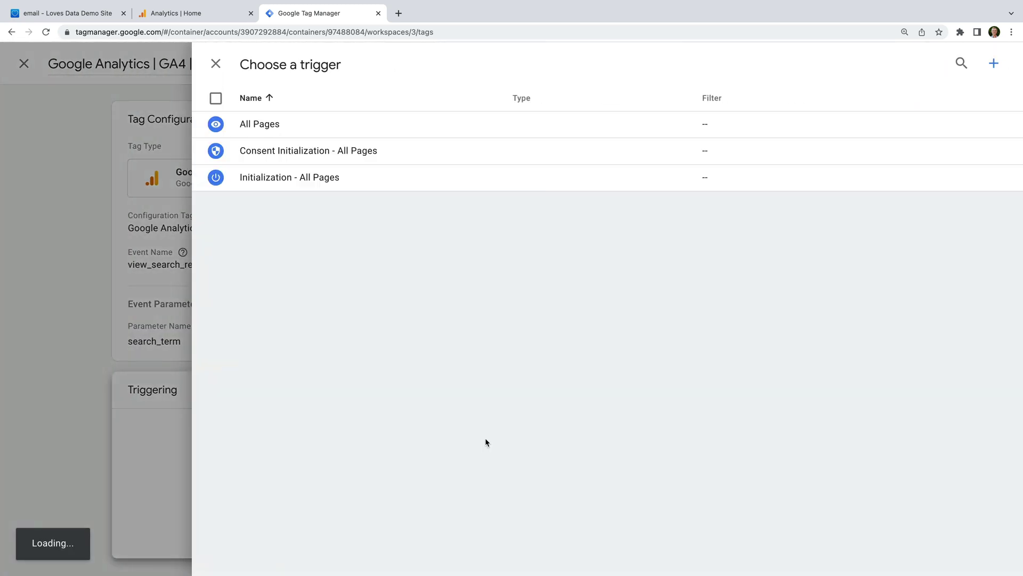
pyautogui.click(995, 63)
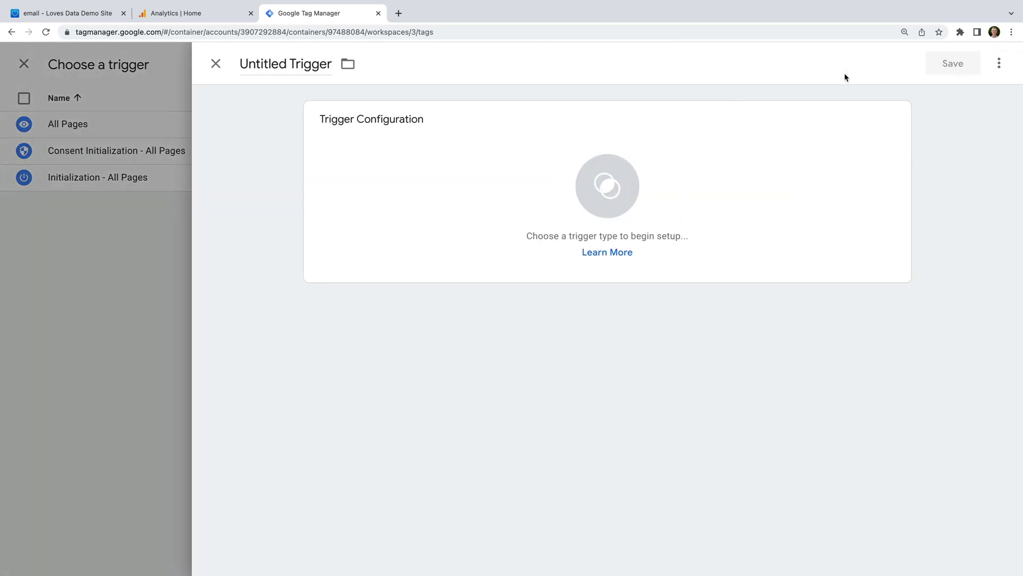
pyautogui.tripleClick(297, 62)
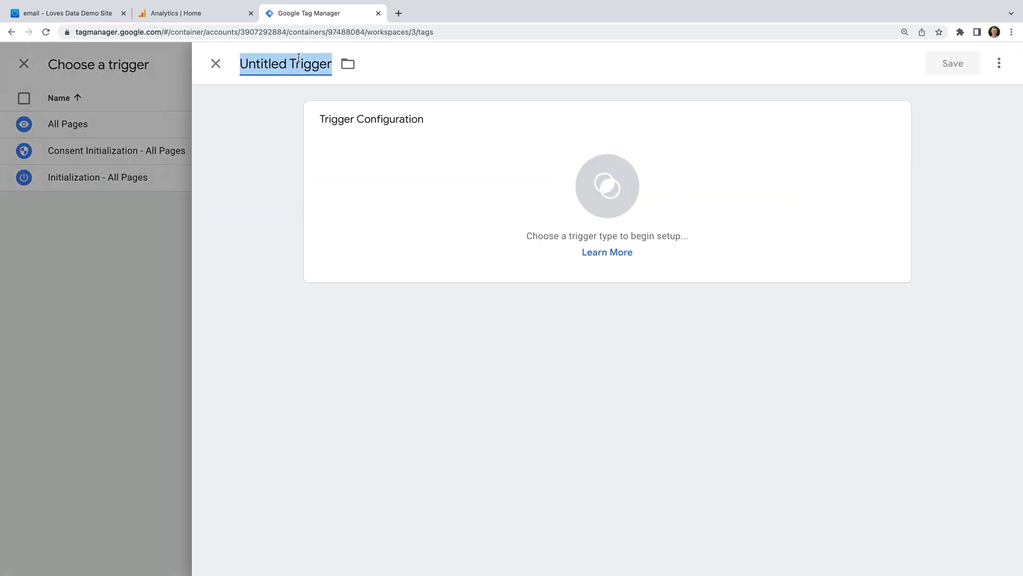
pyautogui.write('Search Results')
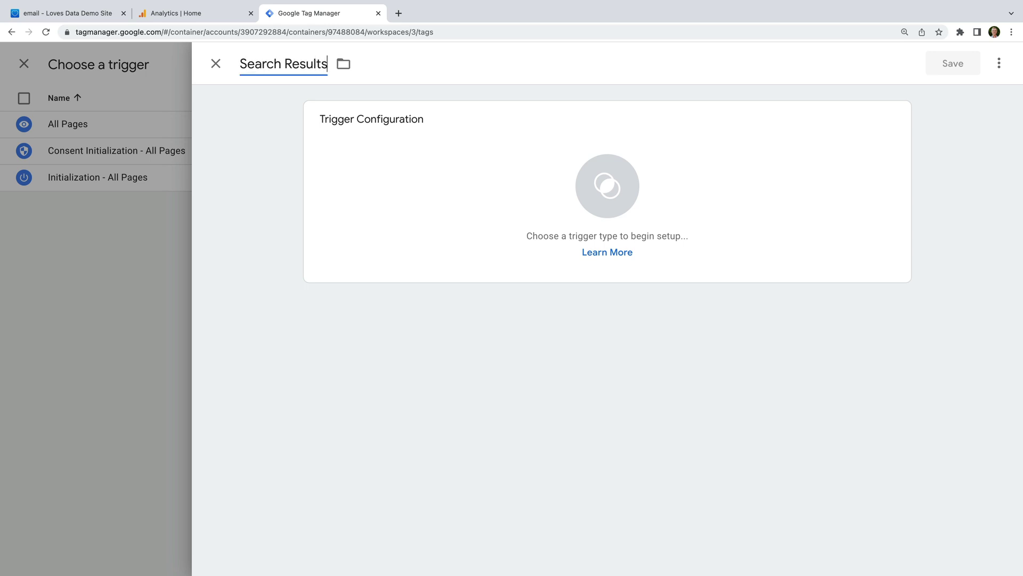
pyautogui.click(434, 155)
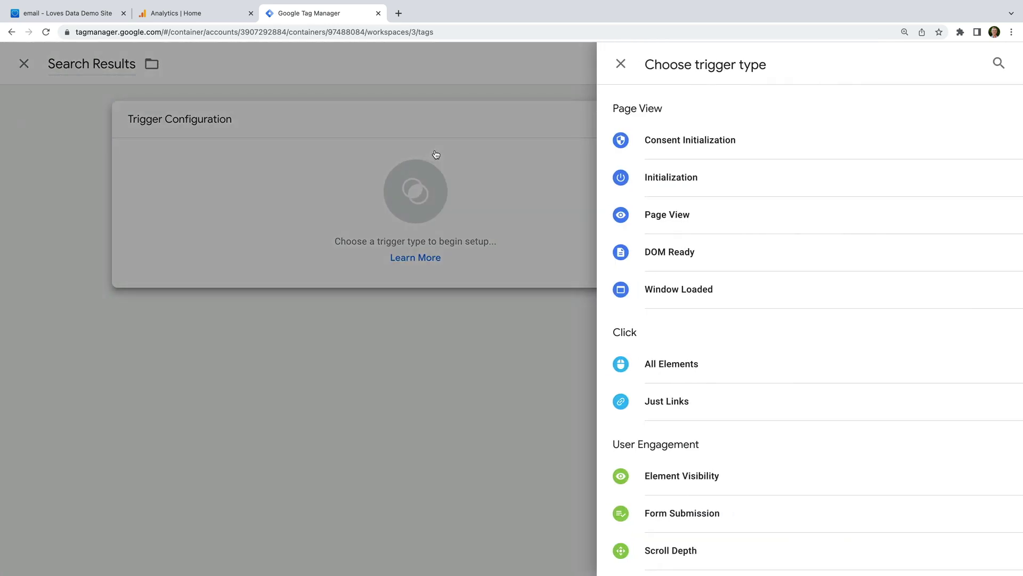
pyautogui.click(684, 219)
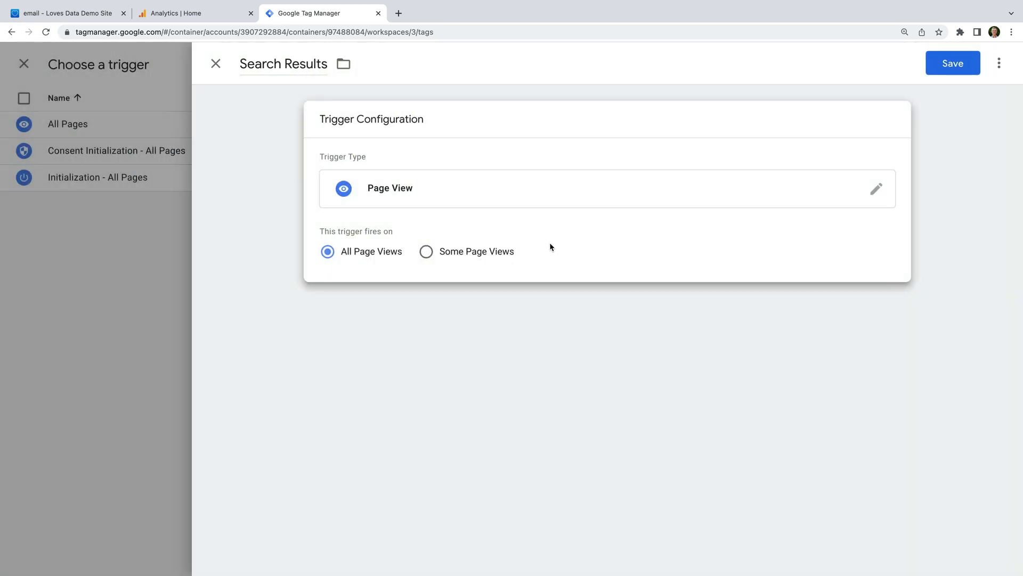
# - Restrict the Search Results trigger to some page views where Page Path matches RegEx ^/search, and save the trigger and its tag
pyautogui.click(428, 252)
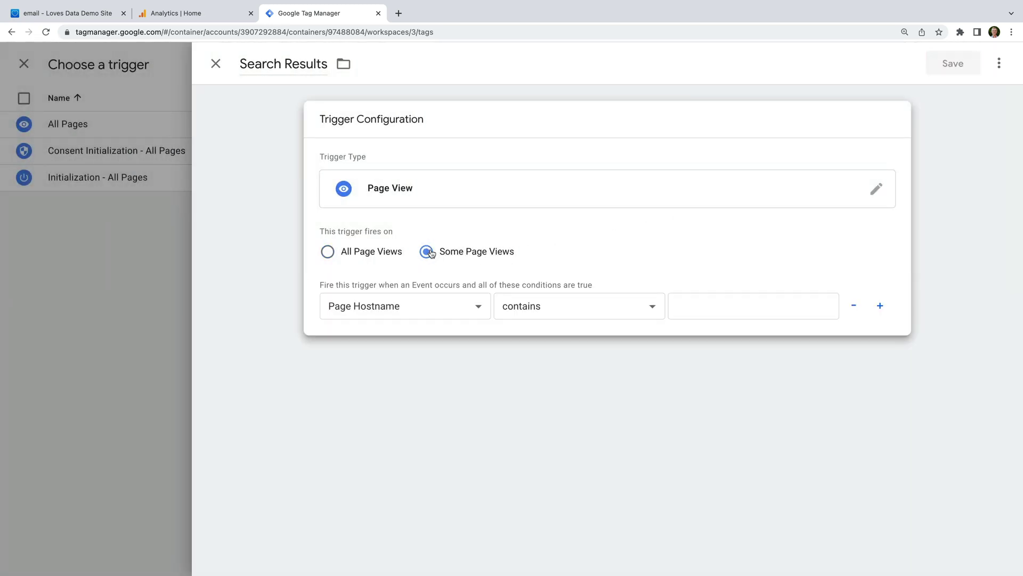
pyautogui.click(446, 307)
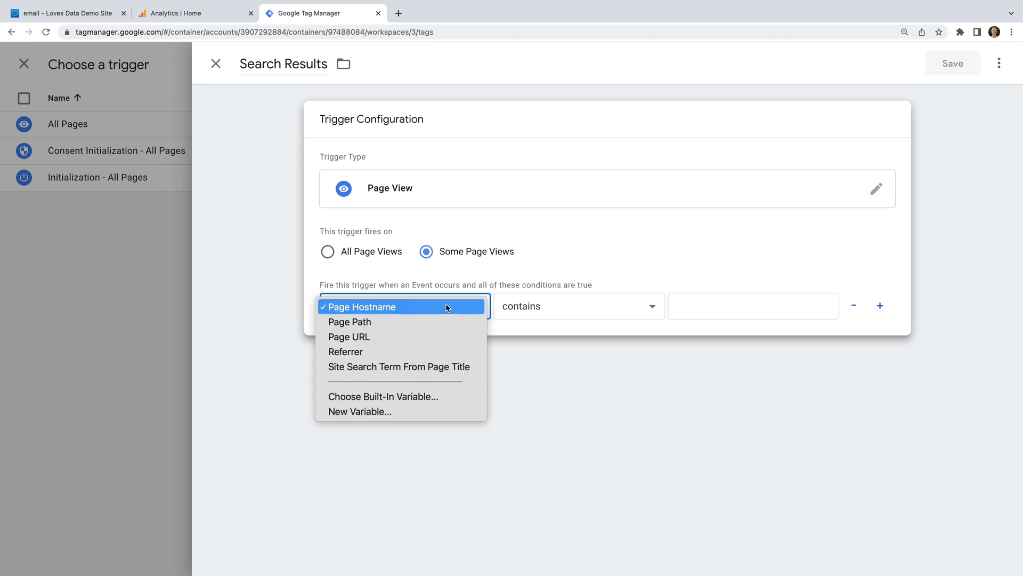
pyautogui.click(448, 321)
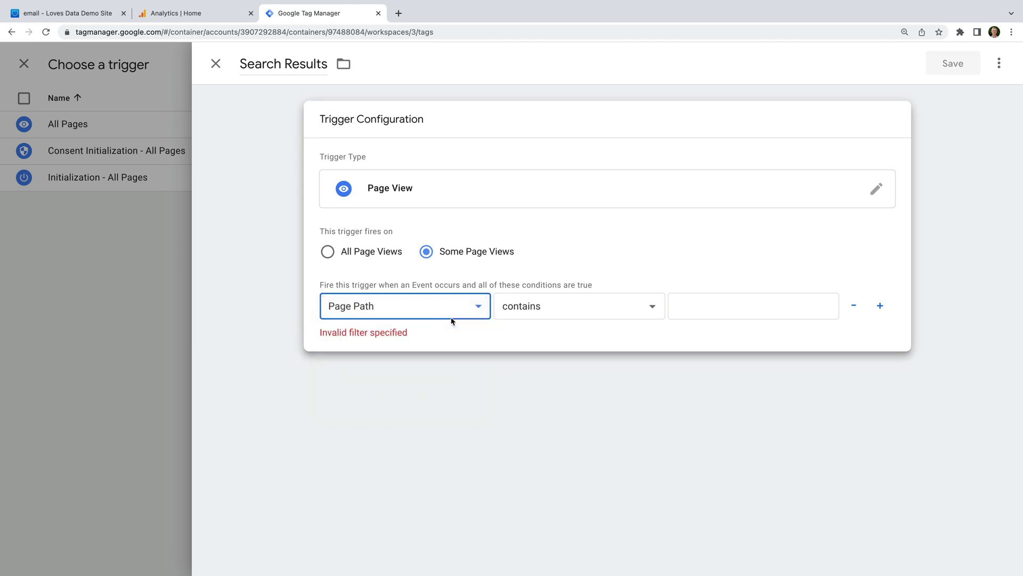
pyautogui.click(564, 308)
pyautogui.click(564, 367)
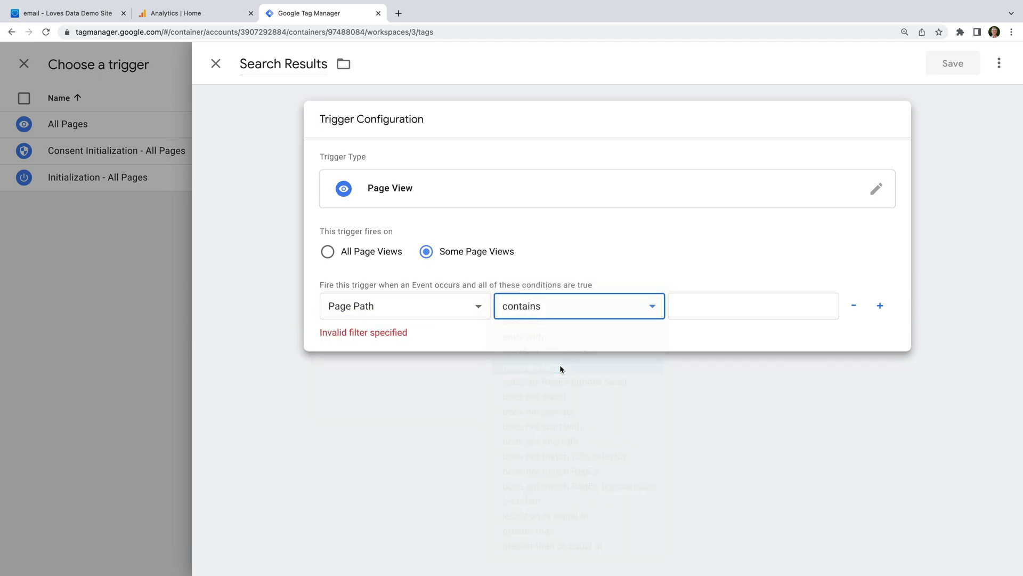
pyautogui.click(702, 311)
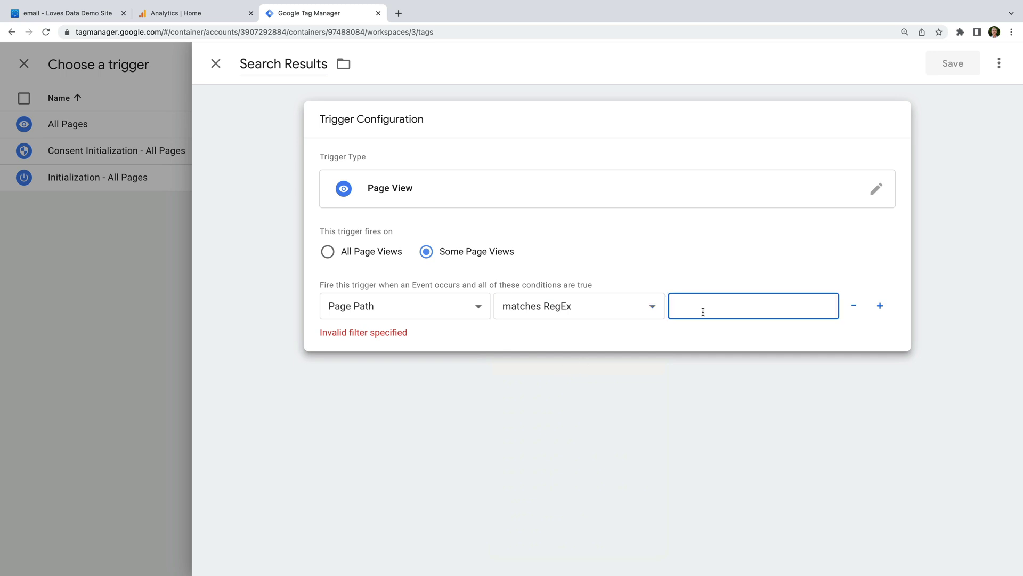
pyautogui.write('^/search')
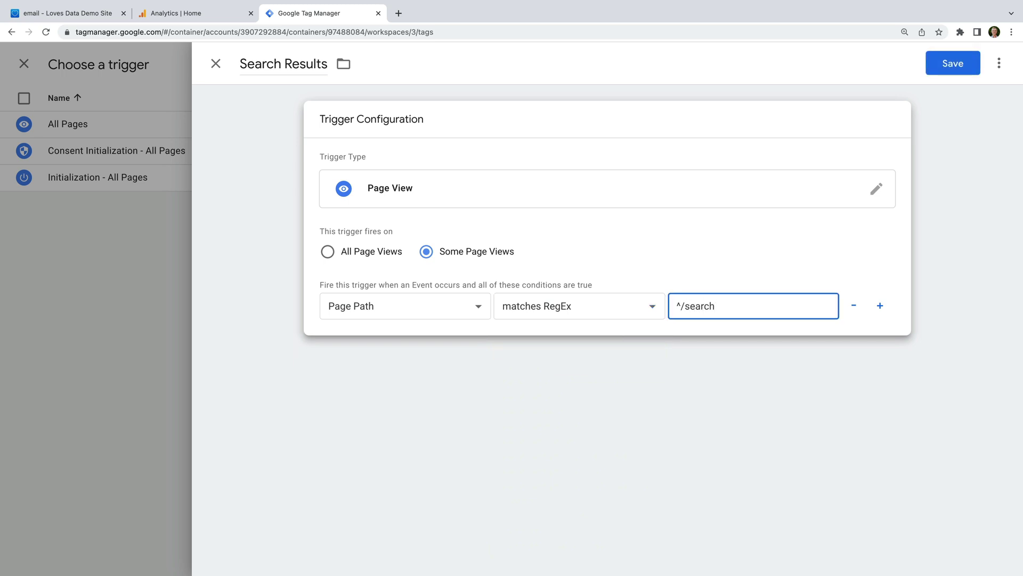
pyautogui.click(692, 258)
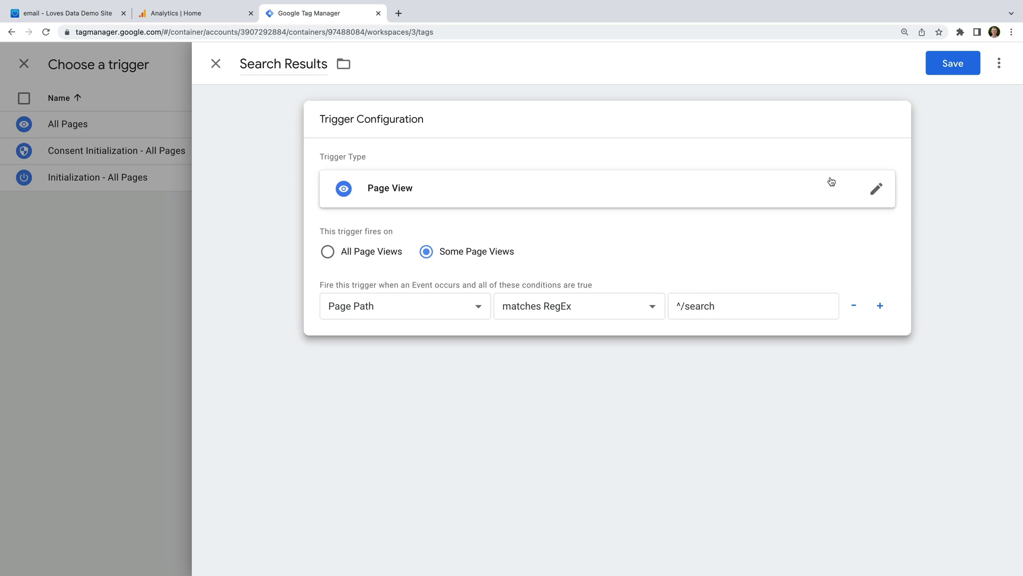
pyautogui.click(949, 62)
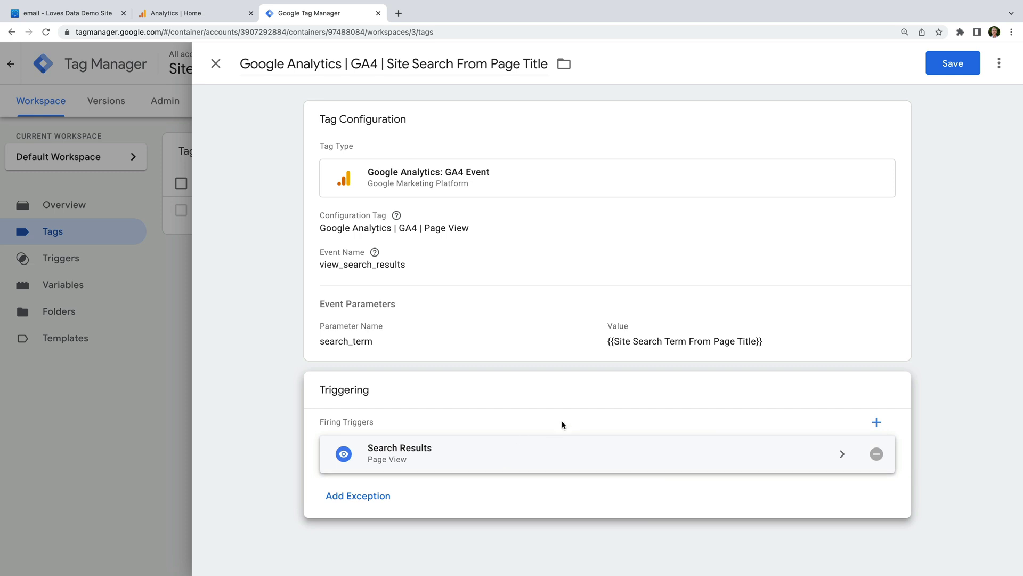
pyautogui.click(942, 64)
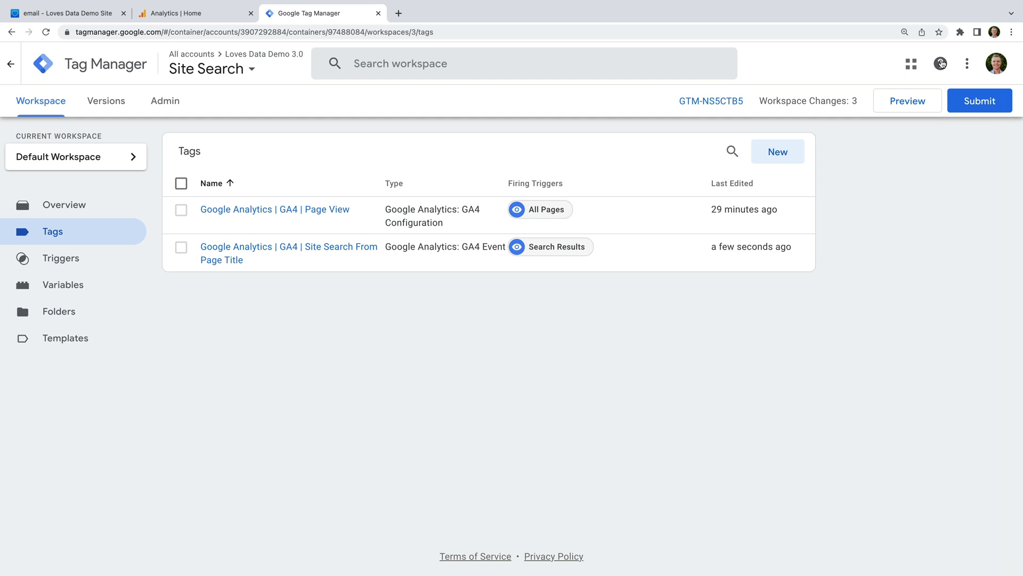
pyautogui.click(906, 103)
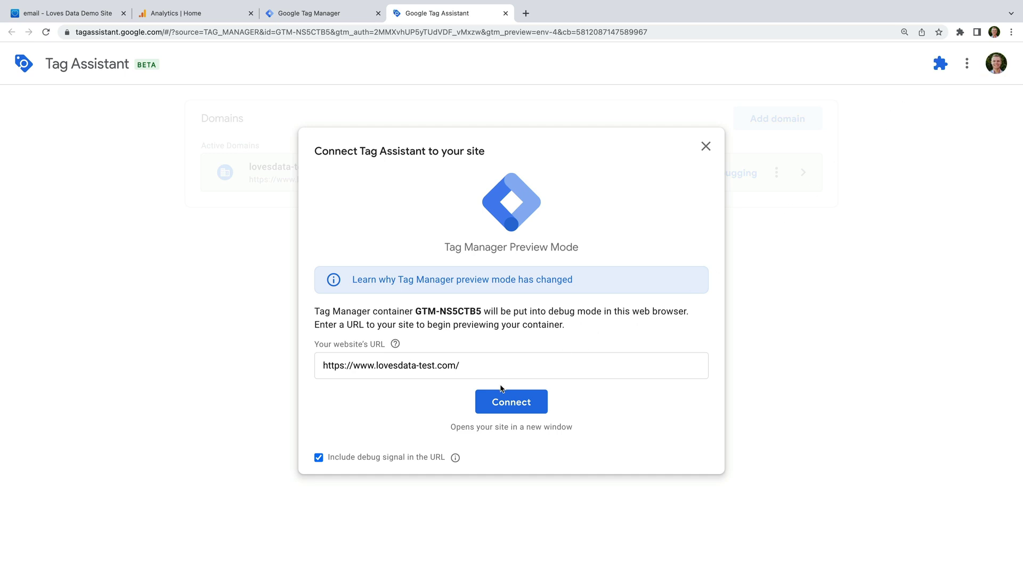
pyautogui.click(489, 397)
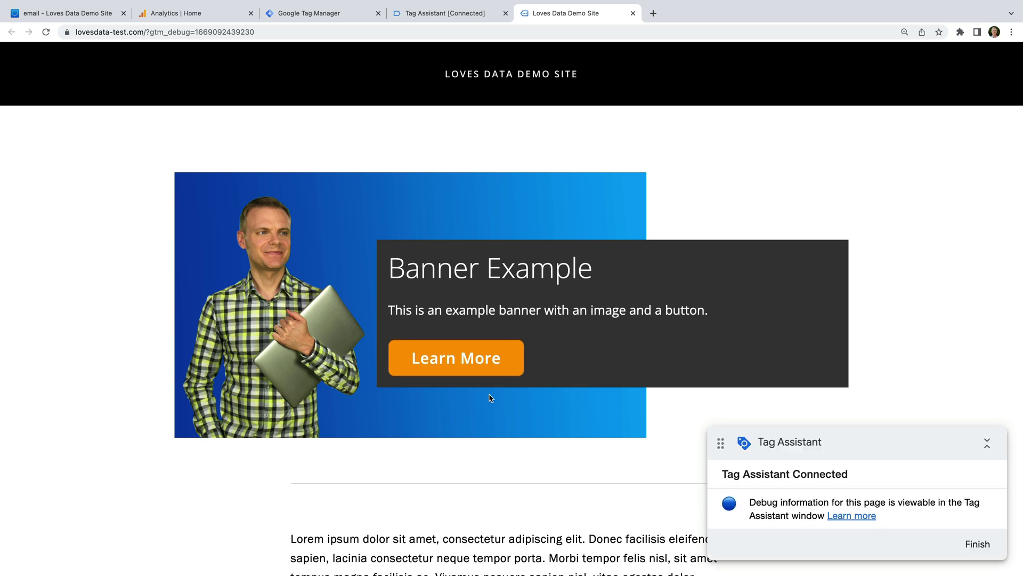
pyautogui.click(544, 75)
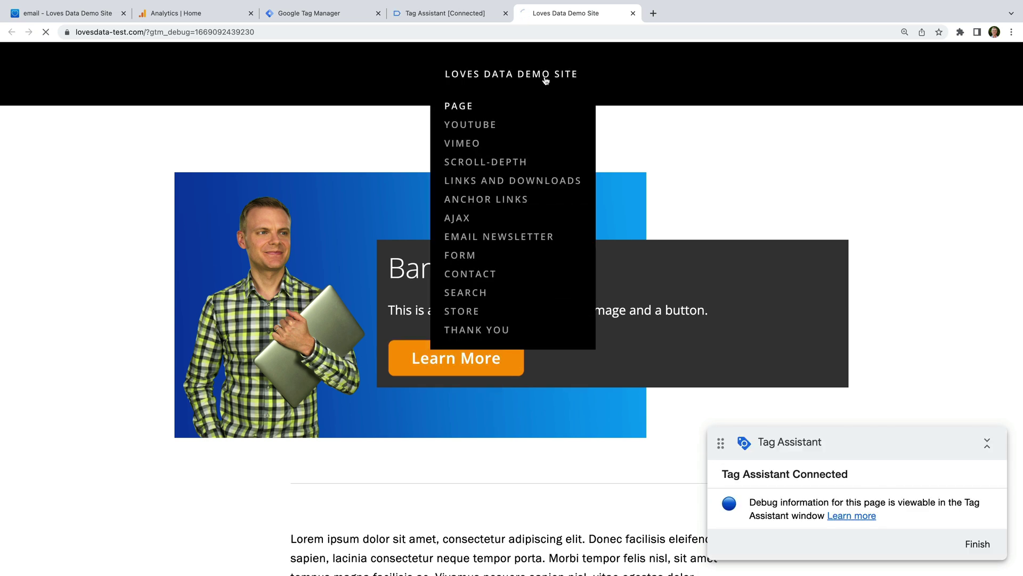
pyautogui.click(481, 292)
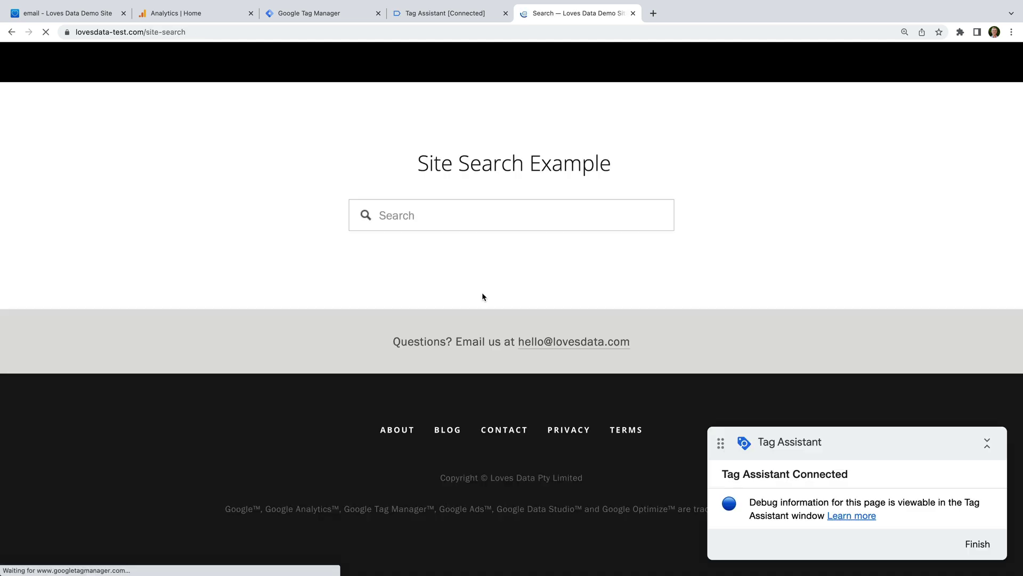
pyautogui.click(475, 235)
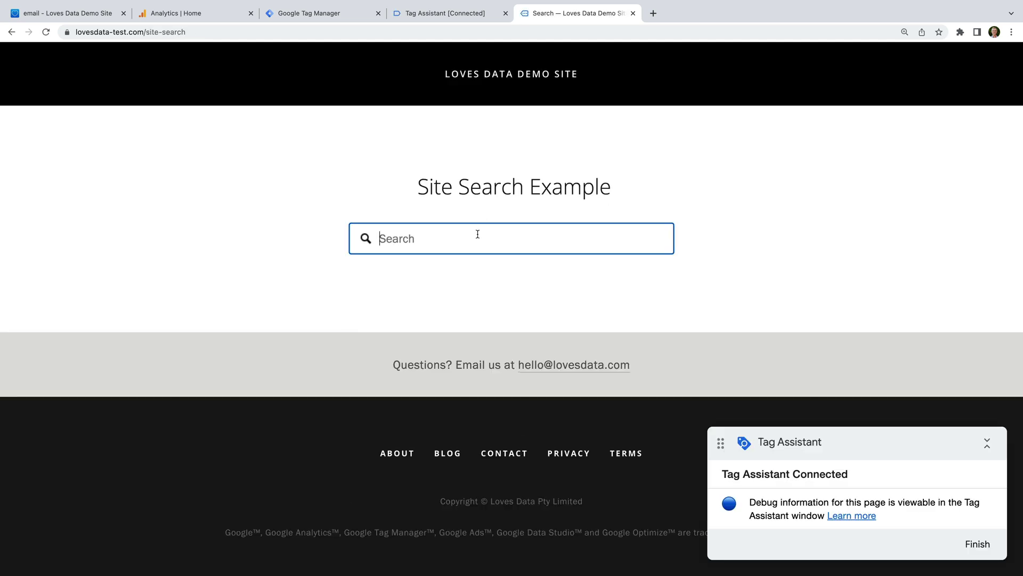
pyautogui.write('newsletter')
pyautogui.press('Return')
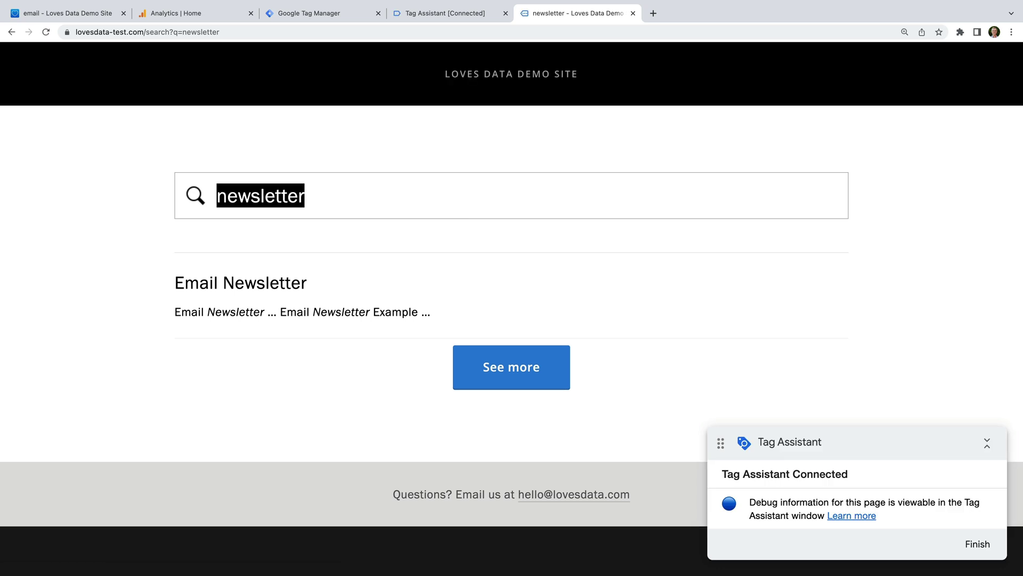
# - In Tag Assistant, examine the fired "Google Analytics | GA4 | Site Search From Page Title" tag's properties and firing trigger
pyautogui.click(470, 16)
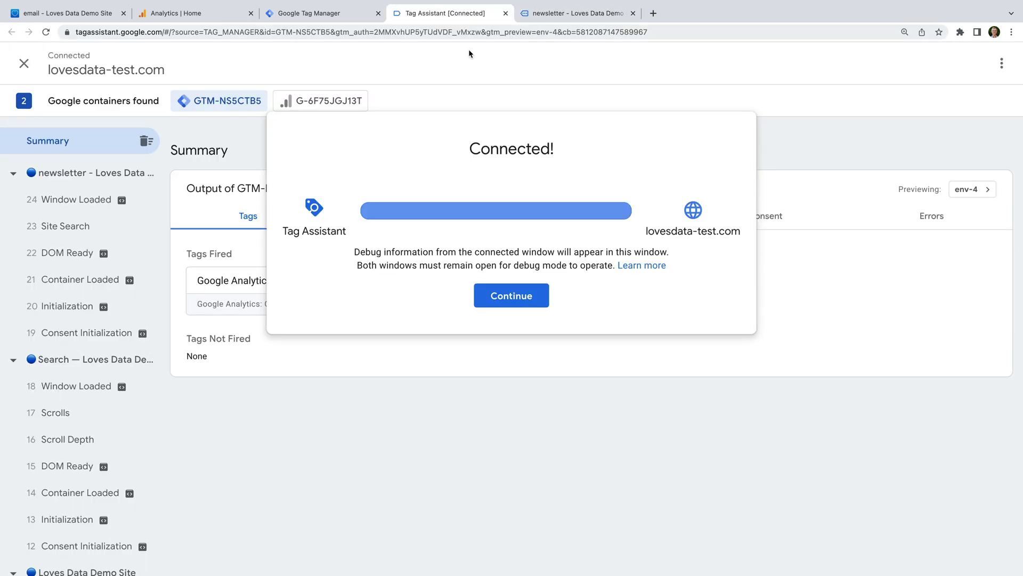
pyautogui.click(510, 297)
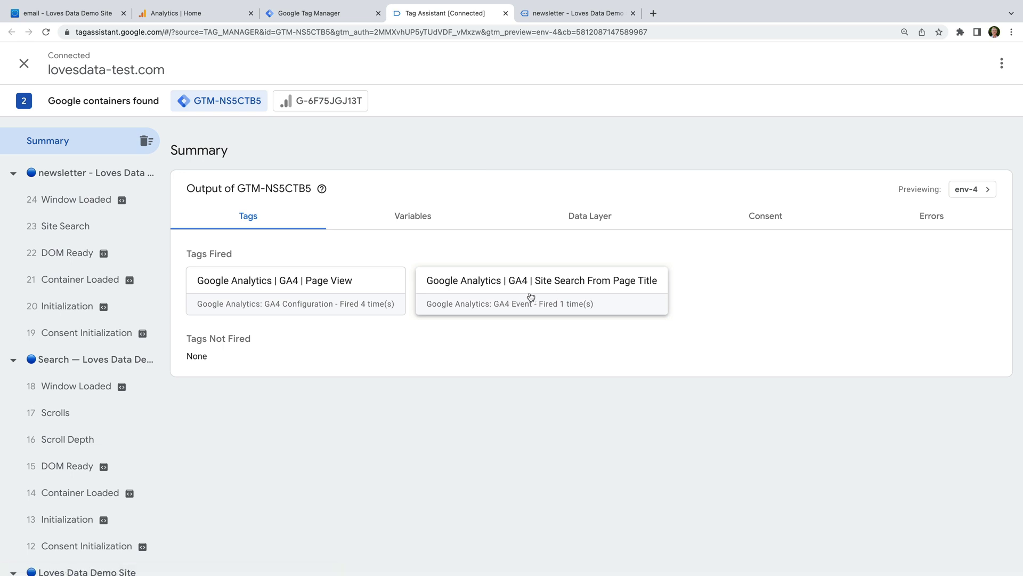
pyautogui.click(625, 293)
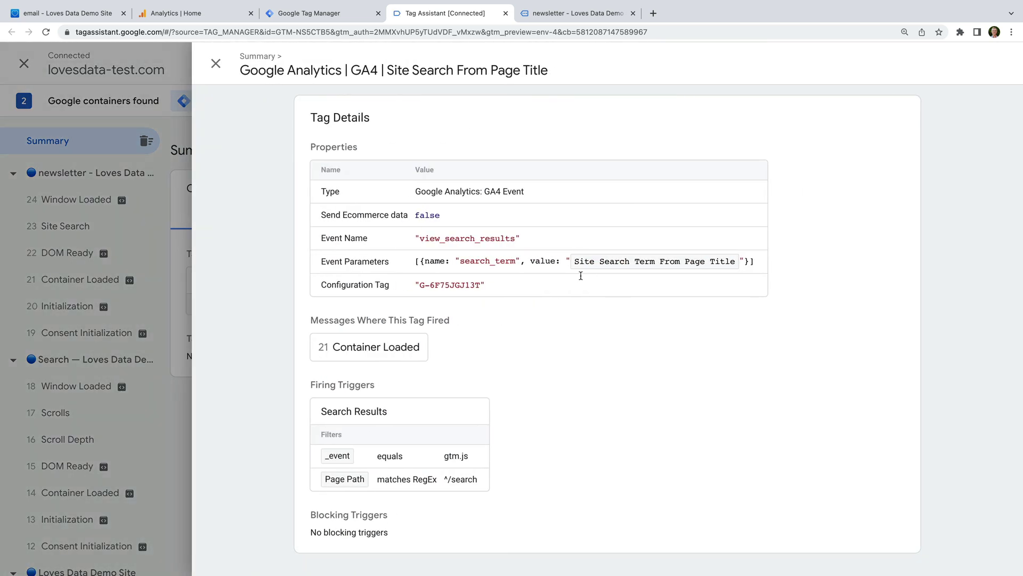
pyautogui.click(216, 64)
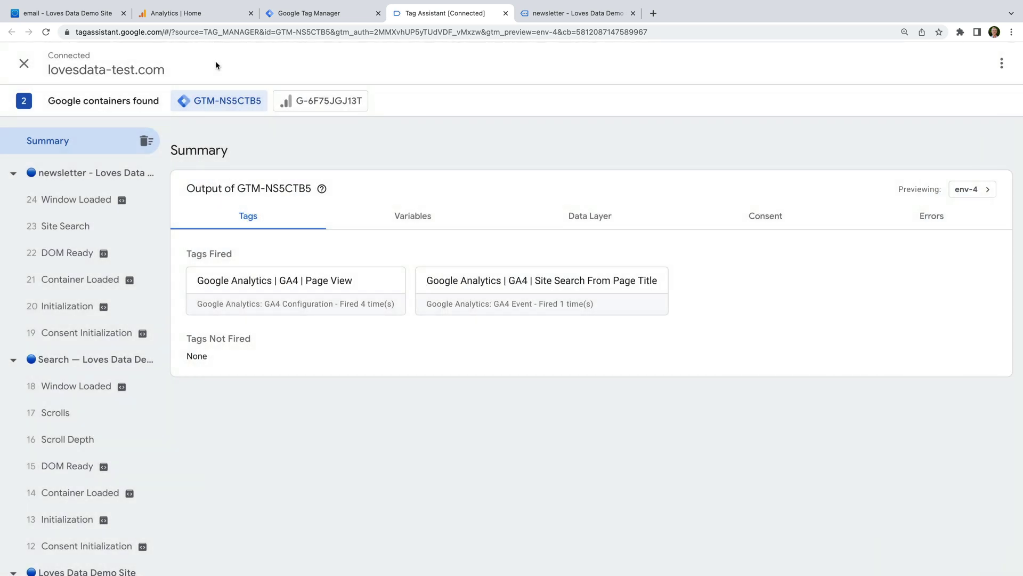
# - Inspect the search_term event parameter in the latest view_search_results hit sent to the Google Analytics measurement ID
pyautogui.click(340, 101)
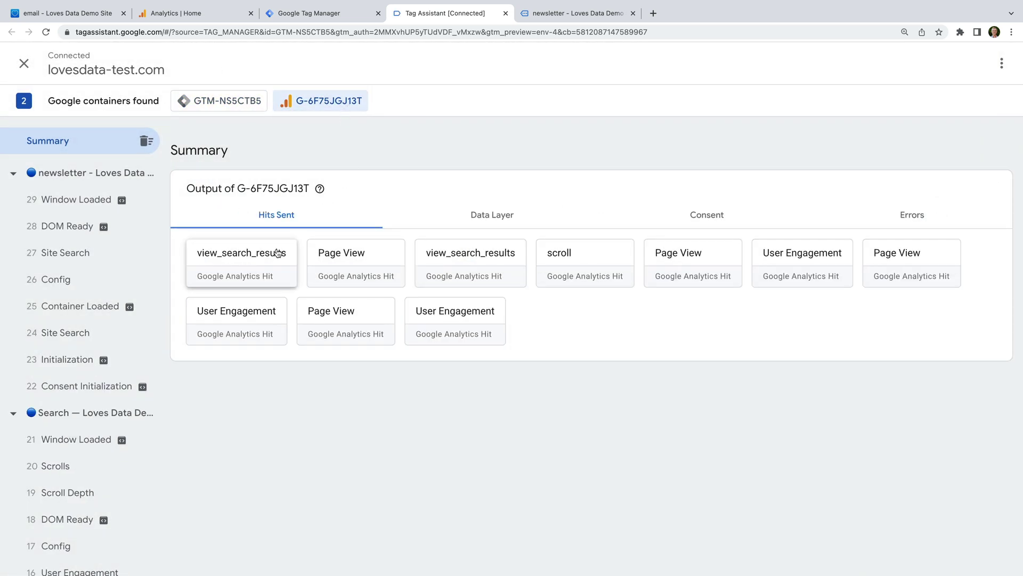
pyautogui.click(277, 248)
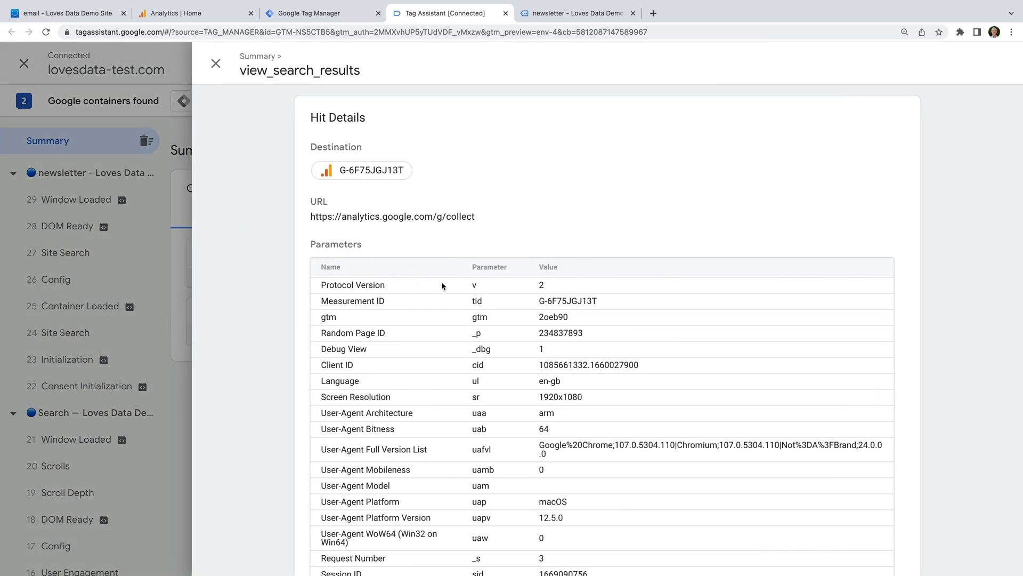
pyautogui.scroll(-5, 453, 283)
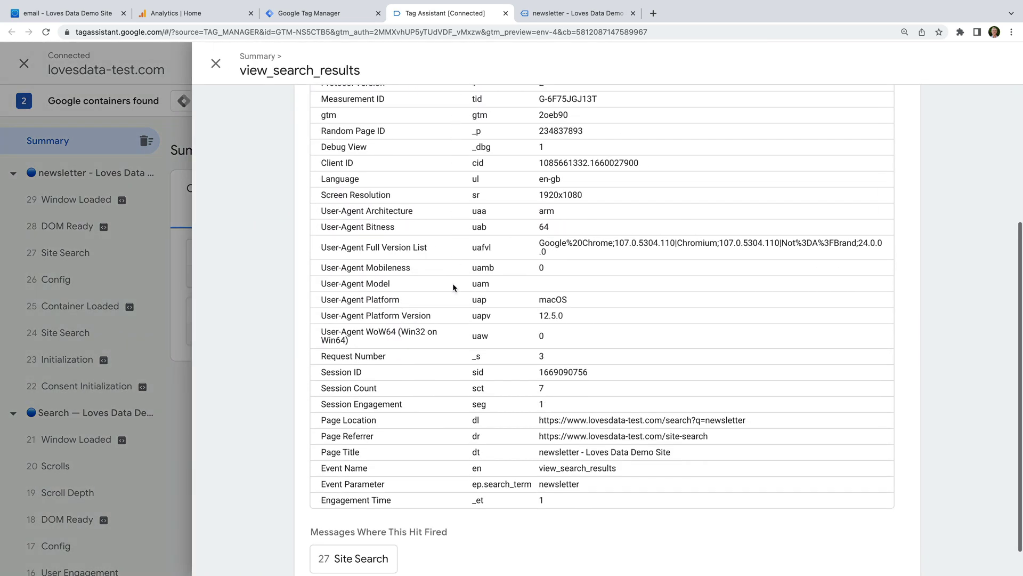
pyautogui.scroll(-1, 453, 283)
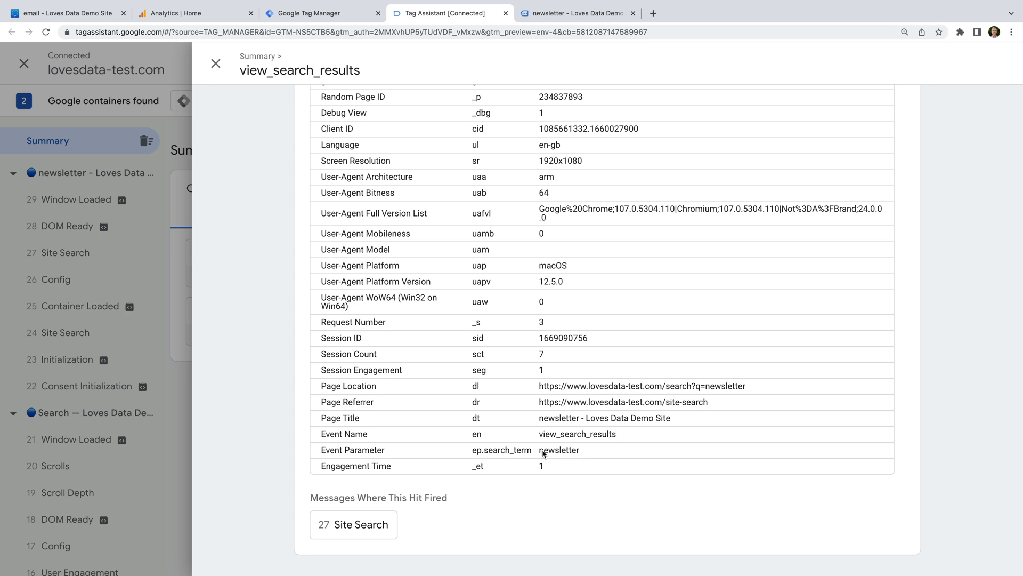
pyautogui.moveTo(543, 451); pyautogui.dragTo(583, 453)
# - Switch to Google Analytics and create a blank exploration named "Search Terms"
pyautogui.click(197, 14)
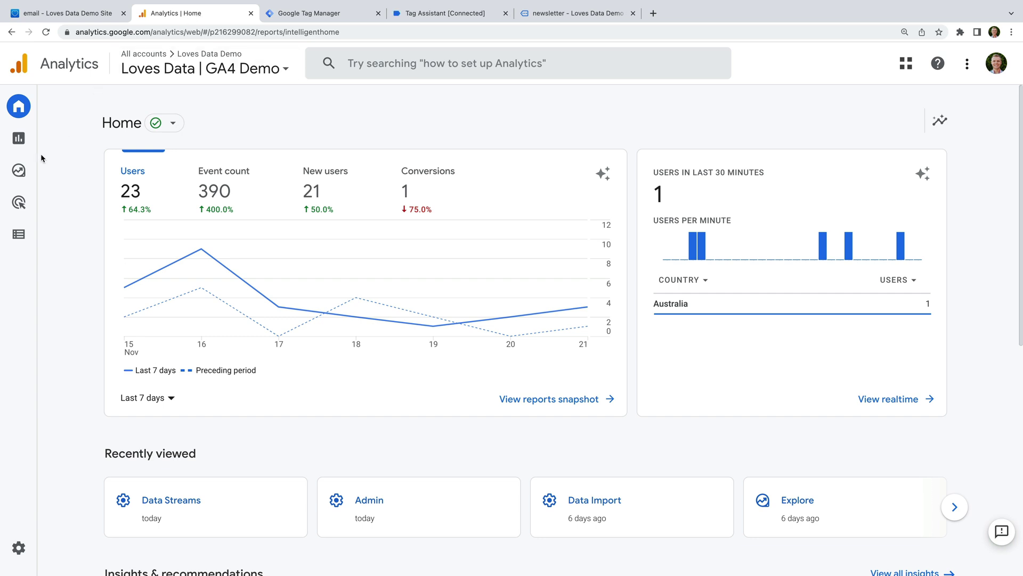
pyautogui.moveTo(56, 173)
pyautogui.click(88, 175)
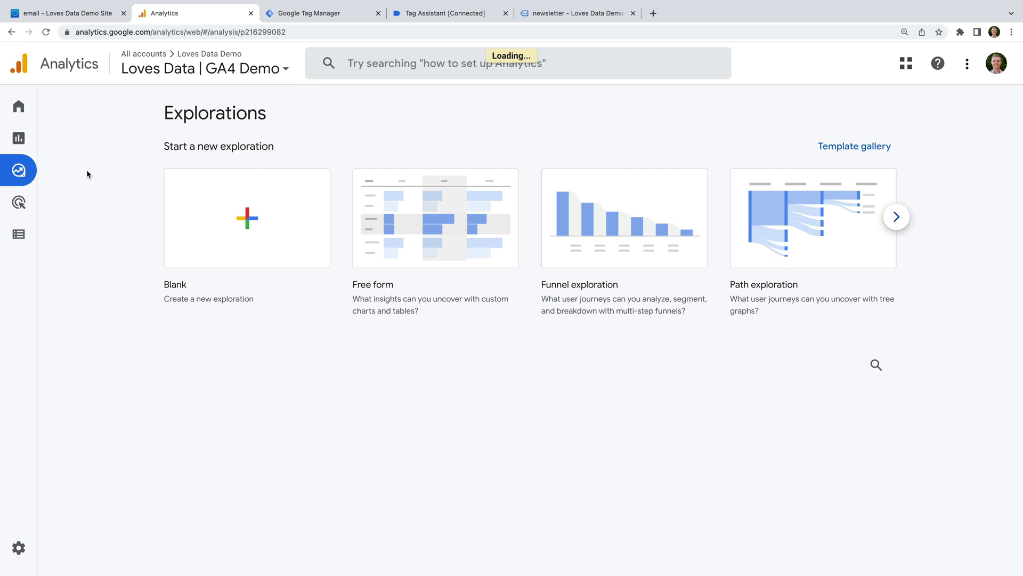
pyautogui.click(260, 229)
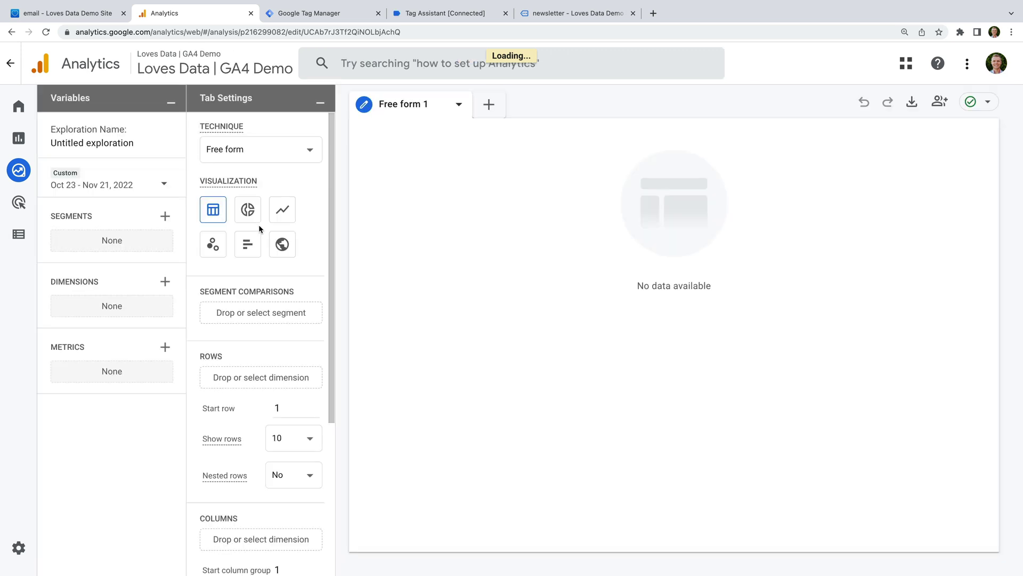
pyautogui.click(118, 144)
pyautogui.write('Search Terms')
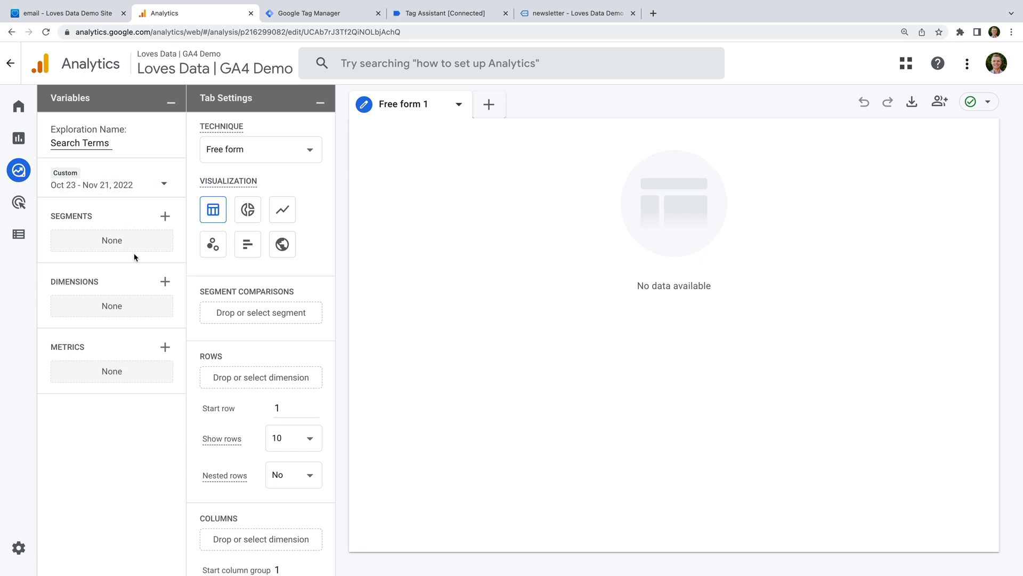
# - Find the Search term dimension and import it into the exploration's variables
pyautogui.click(165, 281)
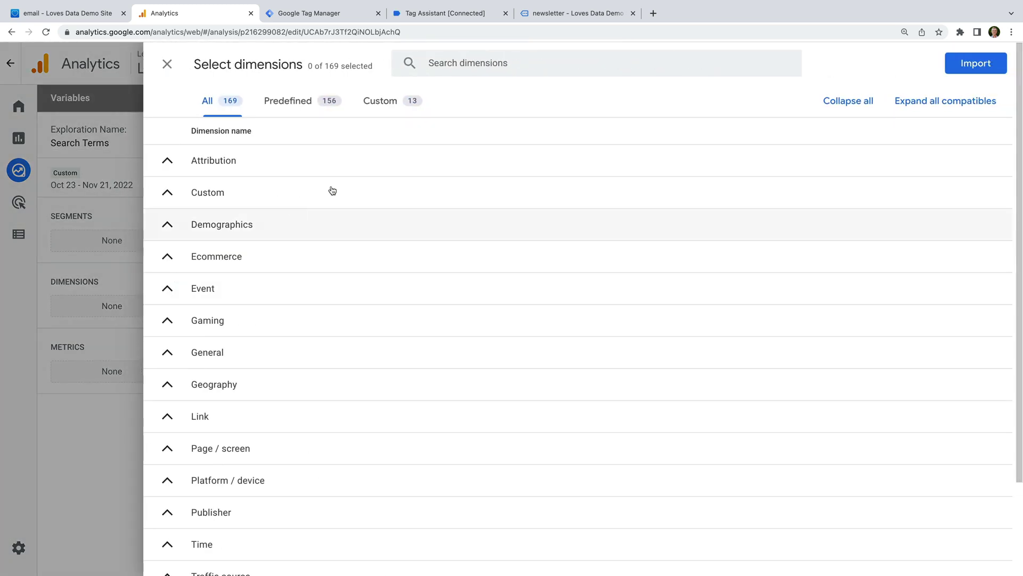
pyautogui.click(430, 64)
pyautogui.write('search term')
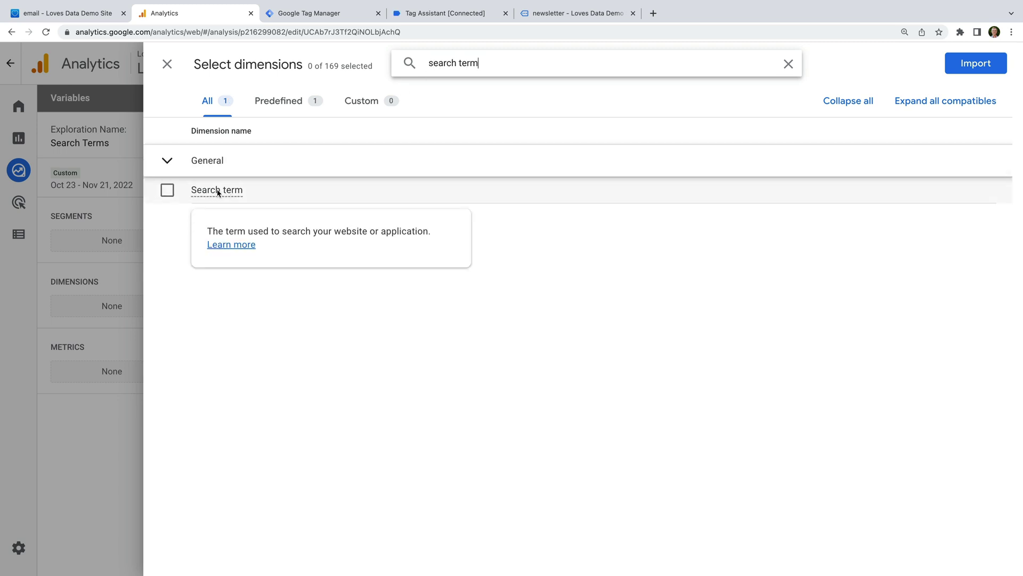
pyautogui.click(167, 190)
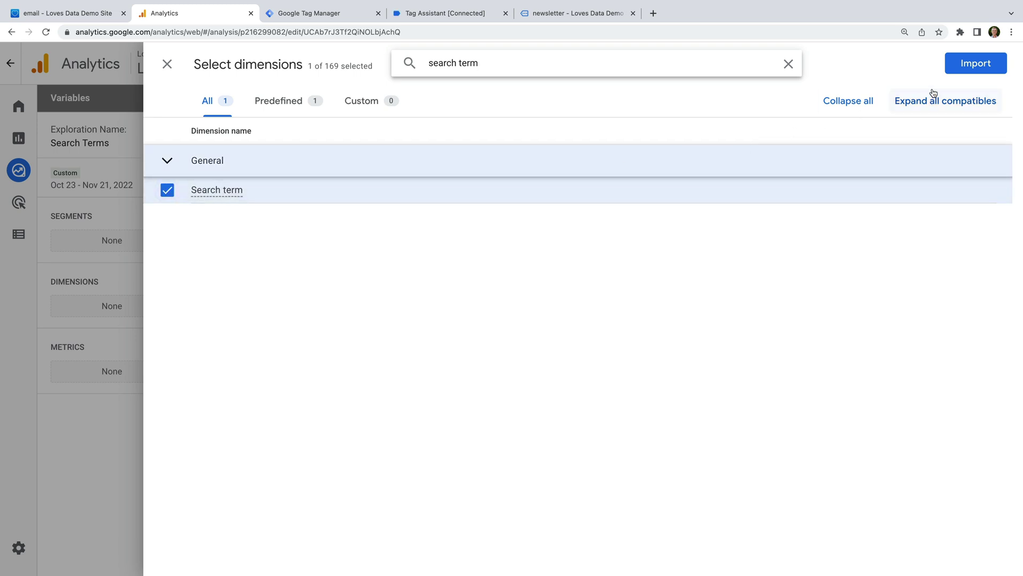
pyautogui.click(975, 63)
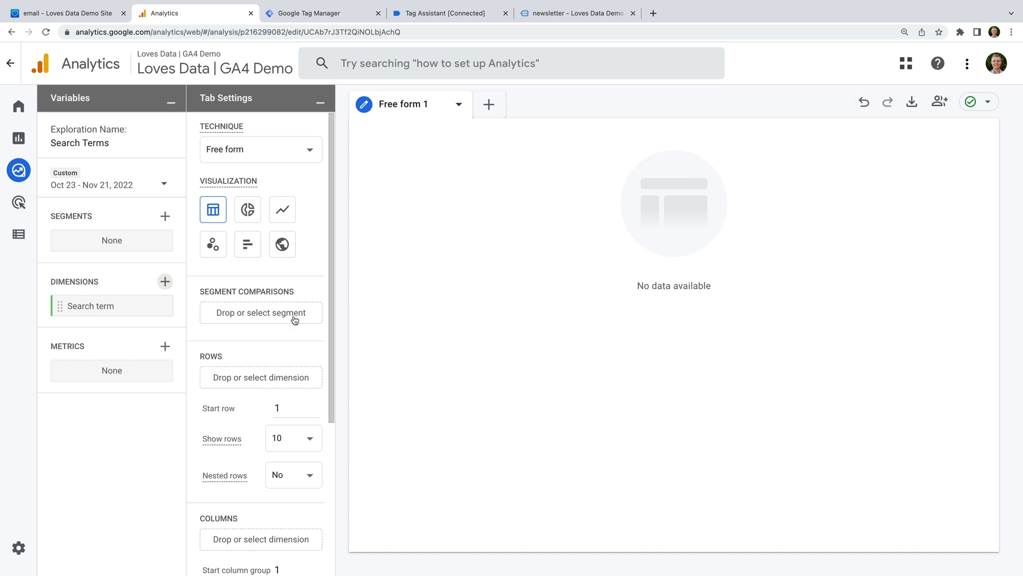
# - Find the Event count metric and import it into the exploration's variables
pyautogui.click(166, 347)
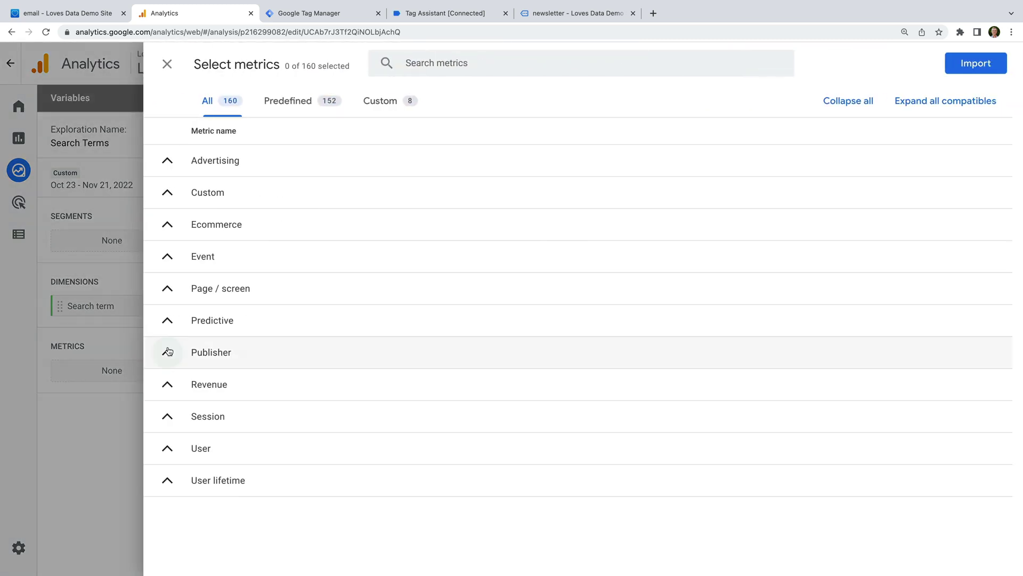
pyautogui.click(459, 62)
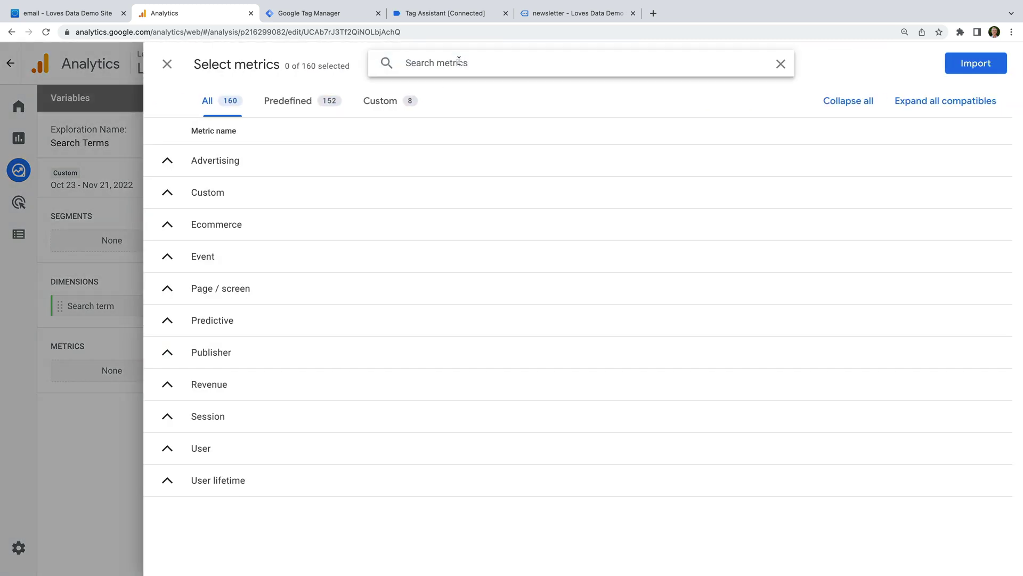
pyautogui.write('event count')
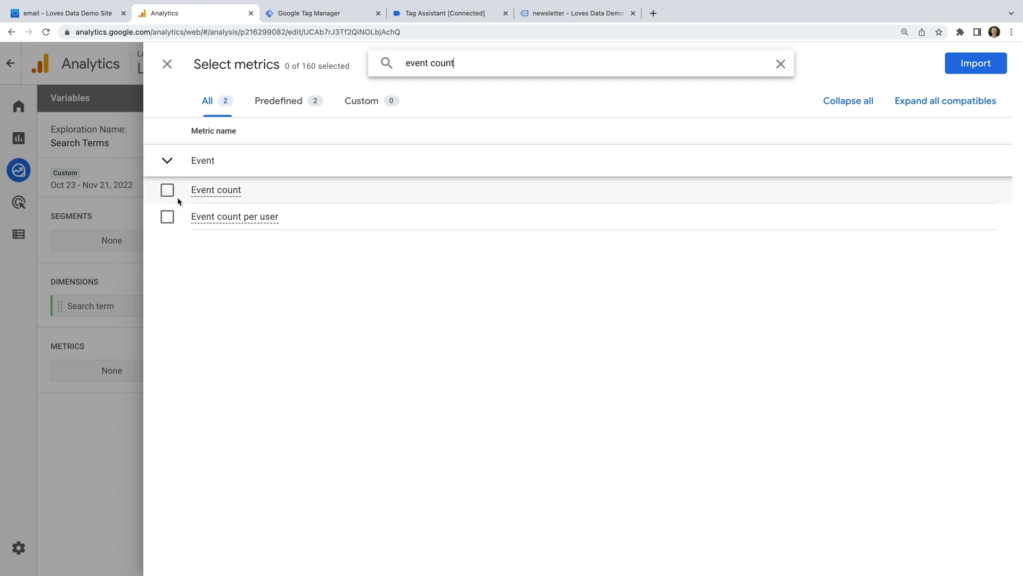
pyautogui.click(167, 191)
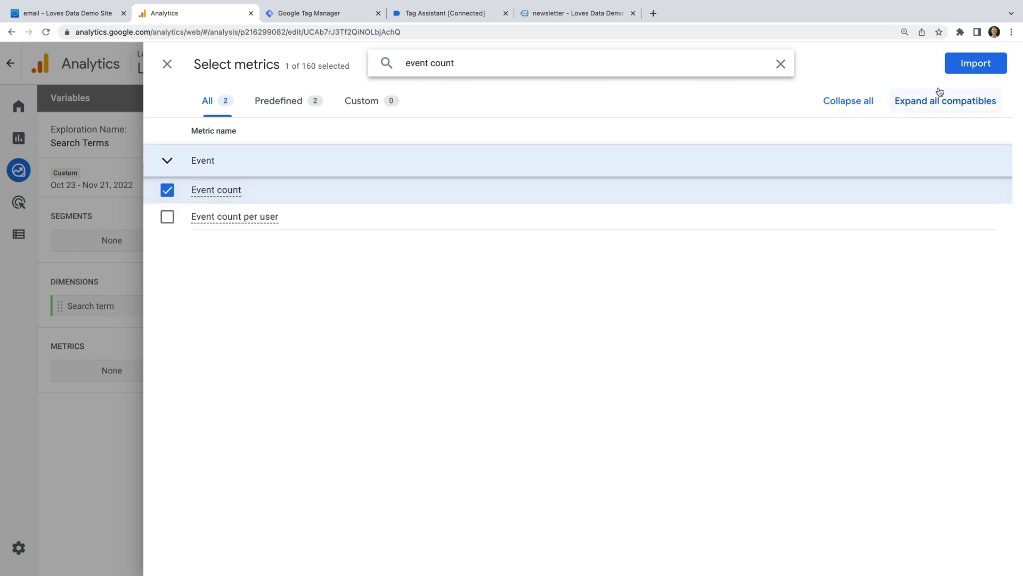
pyautogui.click(975, 64)
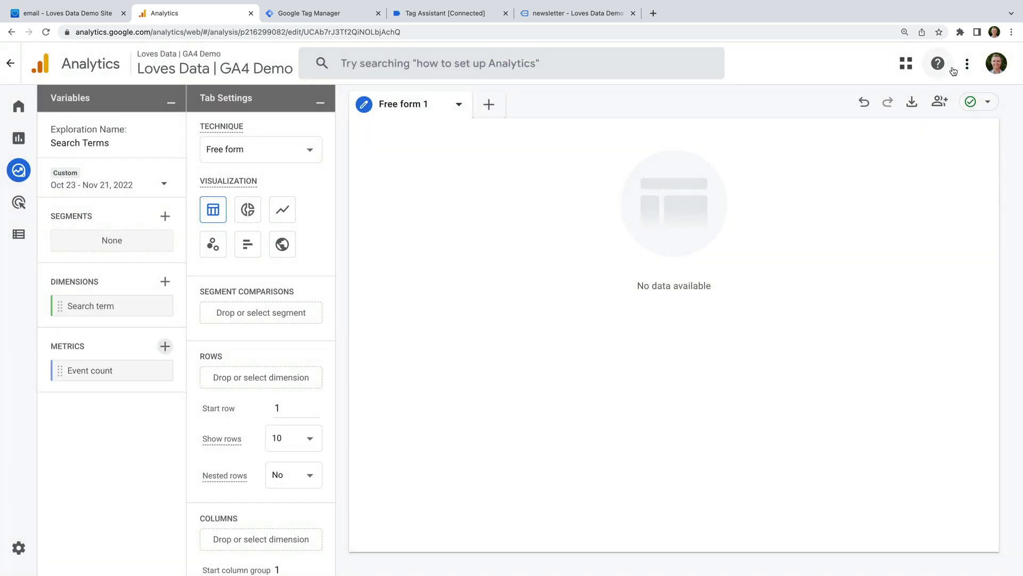
# - Use the Search term dimension for the rows of the free form table
pyautogui.scroll(-2, 243, 362)
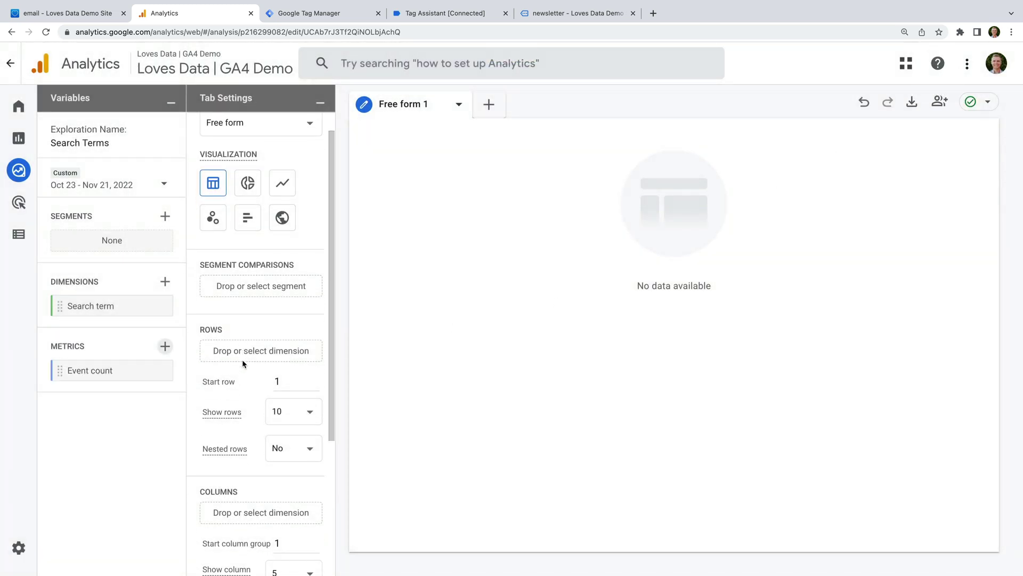
pyautogui.scroll(-1, 242, 363)
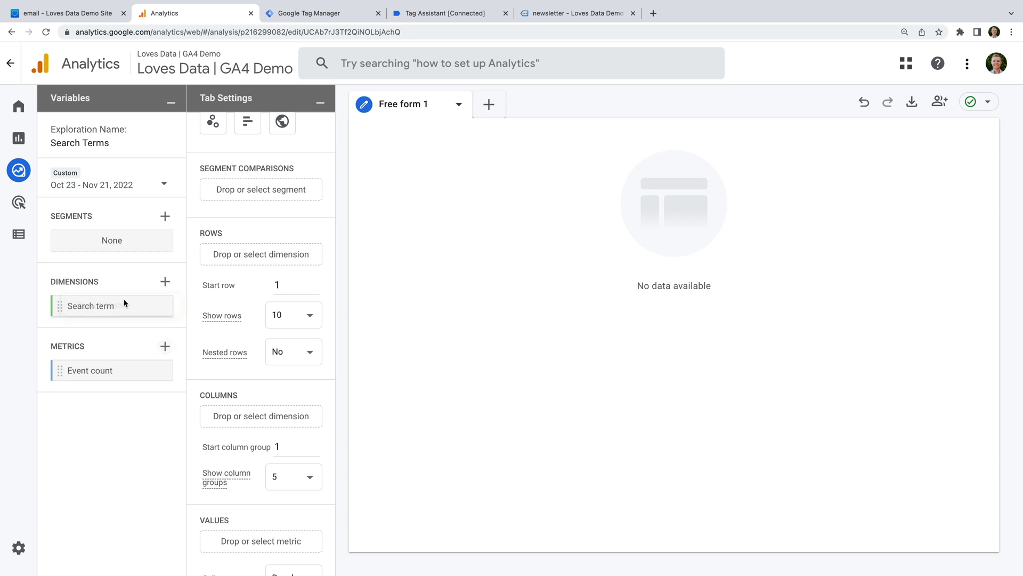
pyautogui.moveTo(123, 305); pyautogui.dragTo(276, 256)
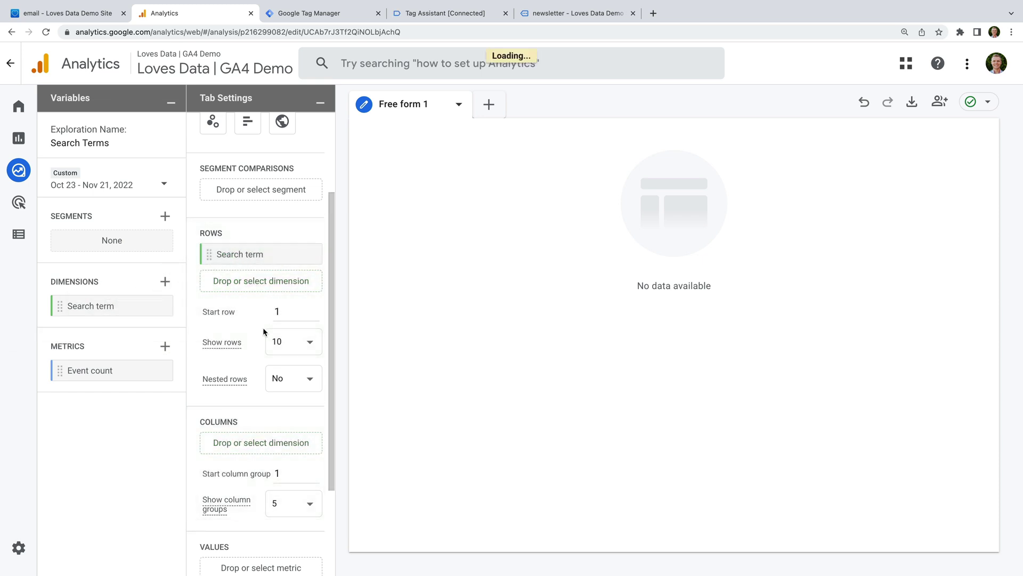